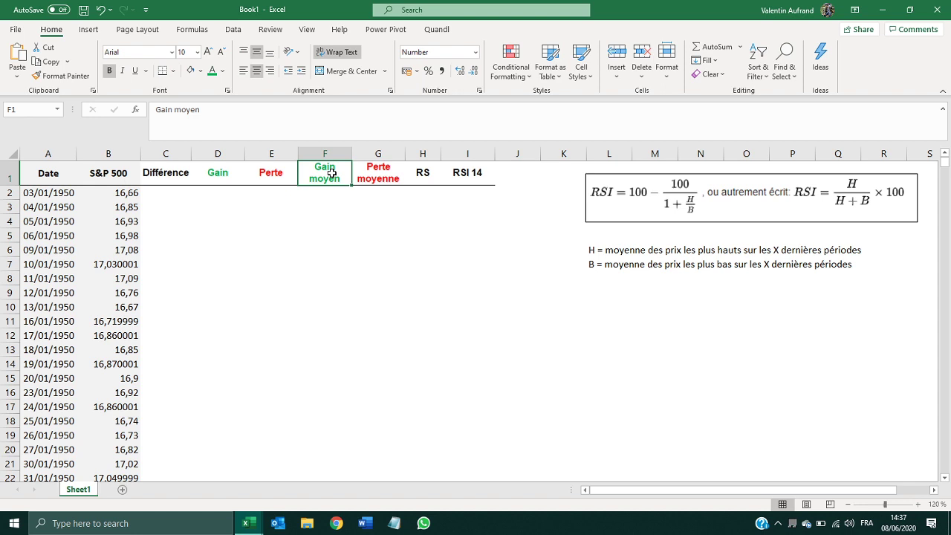
{"action": "left_click", "coordinate": [388, 171]}
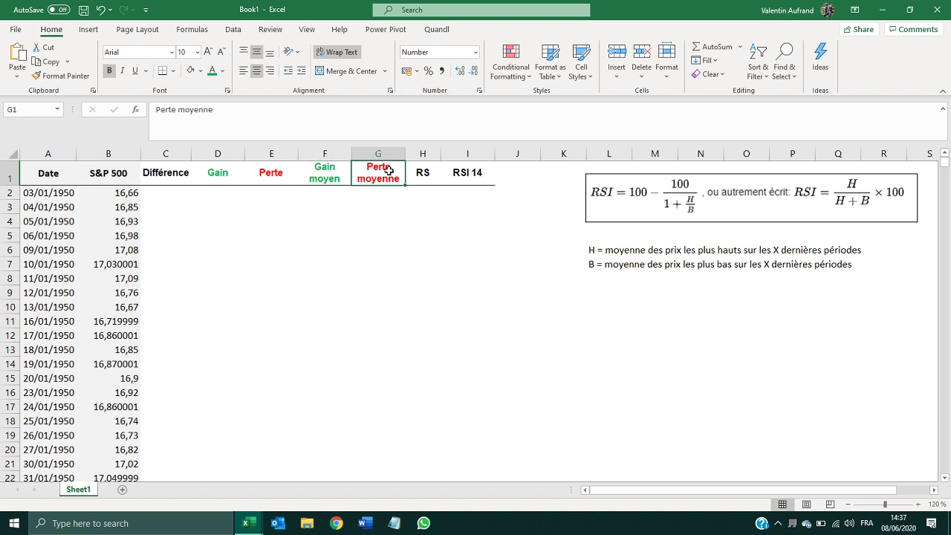
{"action": "left_click", "coordinate": [417, 173]}
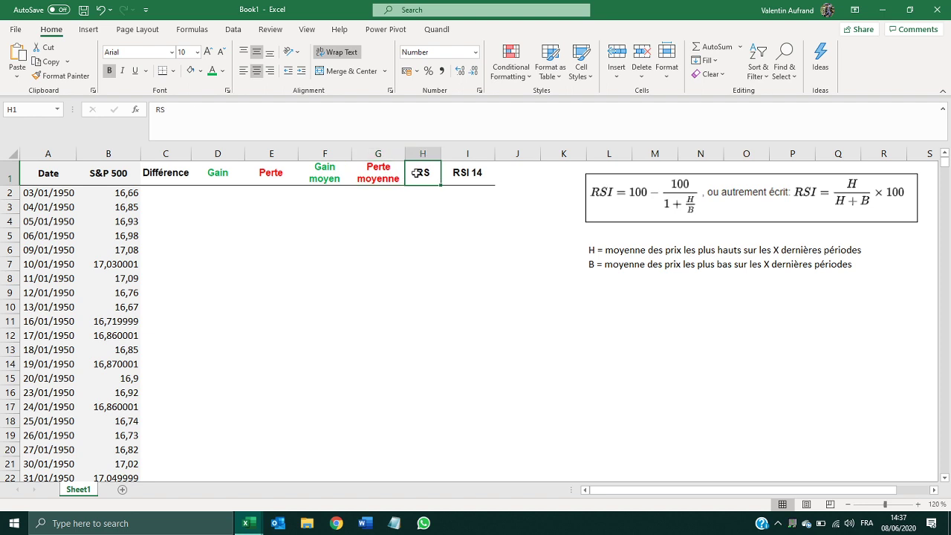
{"action": "double_click", "coordinate": [463, 174]}
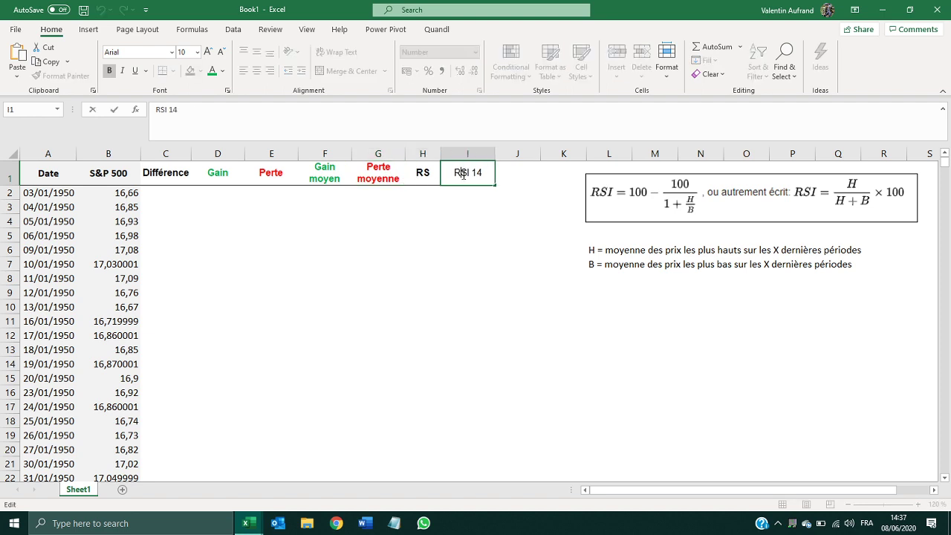
{"action": "left_click", "coordinate": [303, 196]}
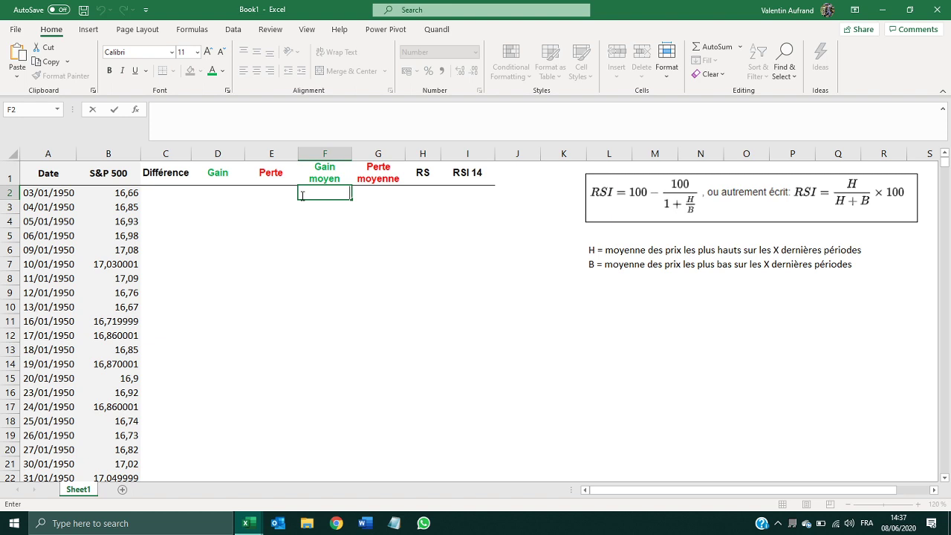
Step: Enter the formula =B3-B2 in cell C3 to compute the first daily S&P 500 difference
{"action": "left_click", "coordinate": [178, 193]}
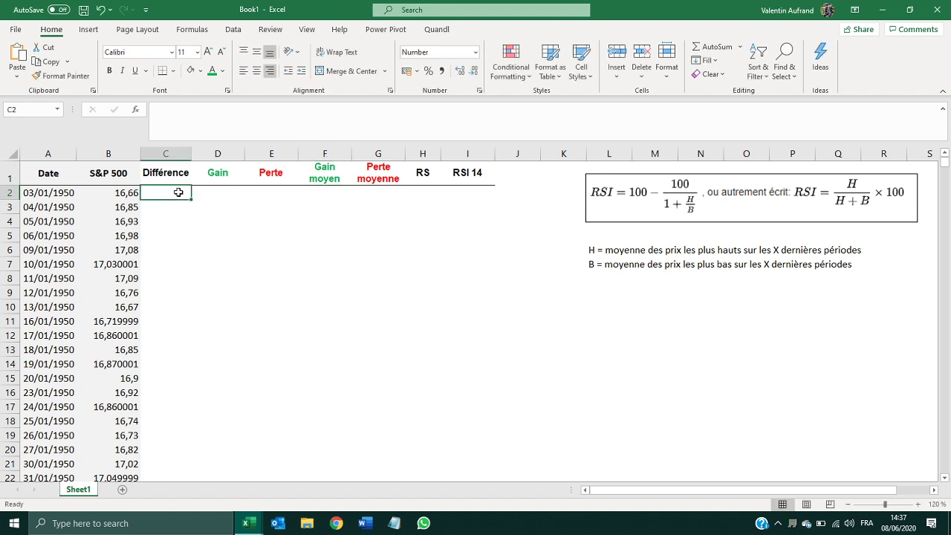
{"action": "key", "text": "Return"}
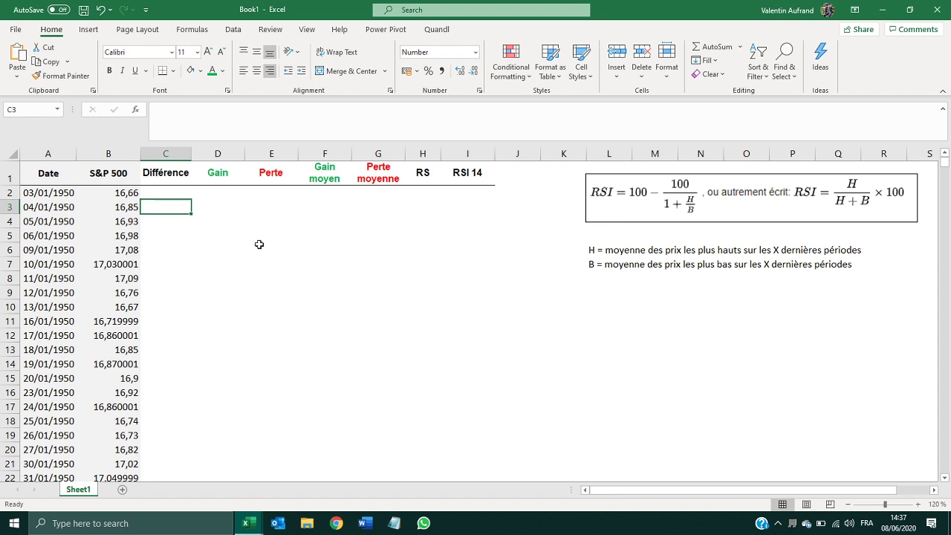
{"action": "type", "text": "="}
{"action": "key", "text": "Left"}
{"action": "type", "text": "-"}
{"action": "key", "text": "Up"}
{"action": "key", "text": "Return"}
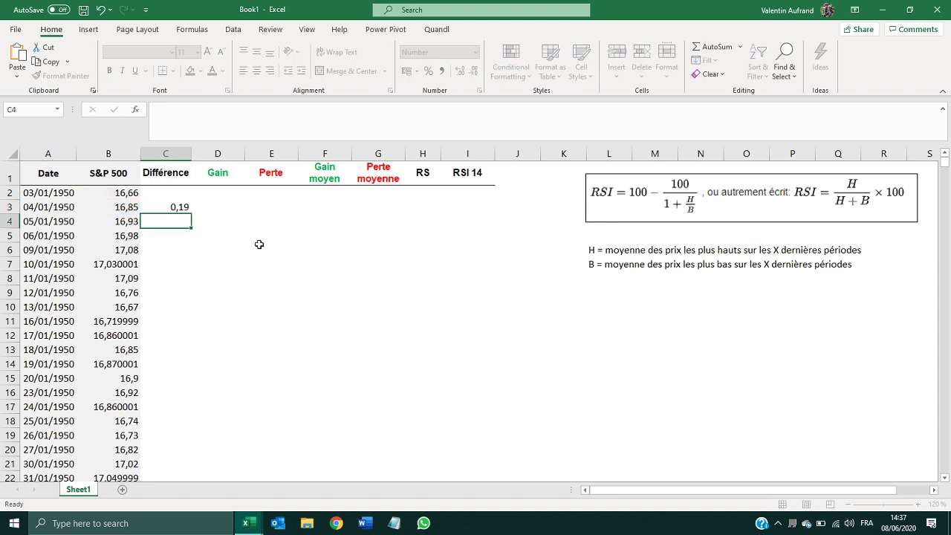
Step: Fill the C3 formula down the Différence column for all the remaining dates
{"action": "left_click", "coordinate": [171, 208]}
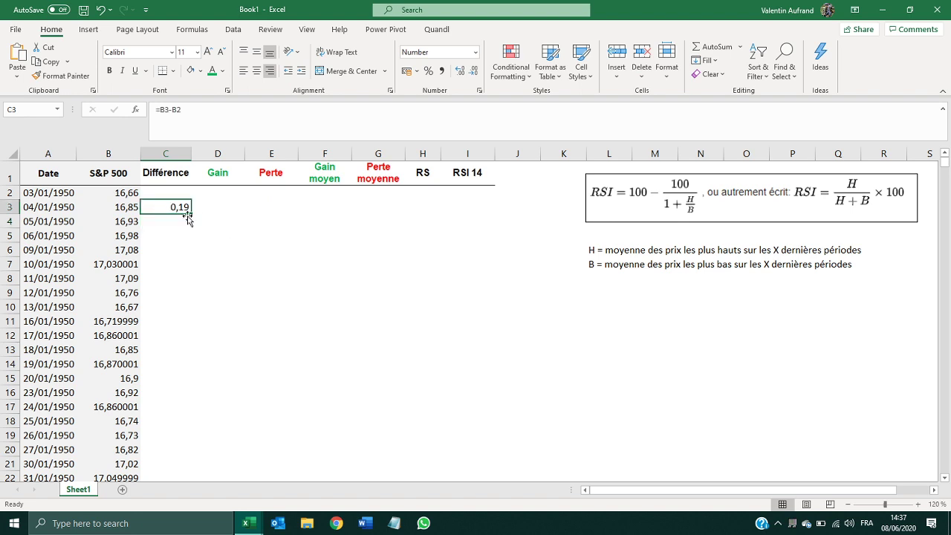
{"action": "left_click", "coordinate": [127, 208]}
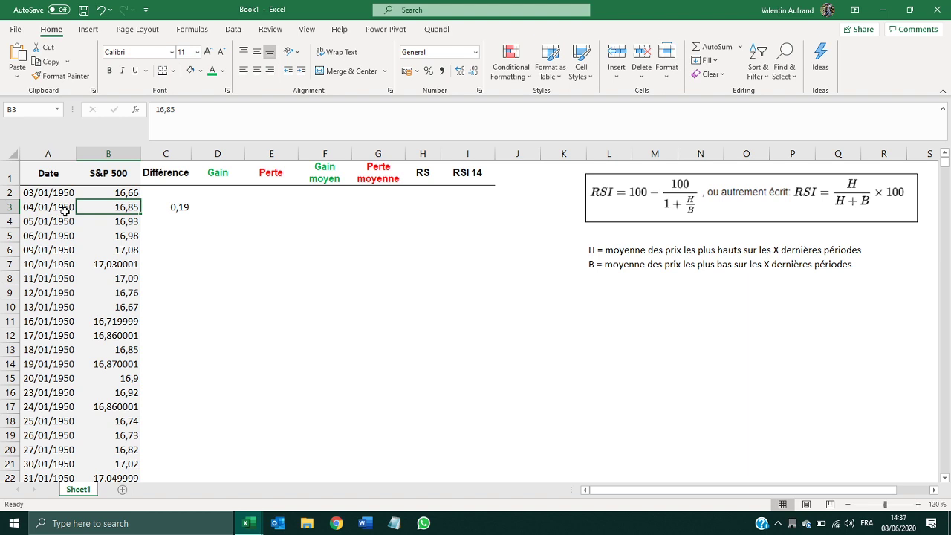
{"action": "left_click", "coordinate": [106, 192]}
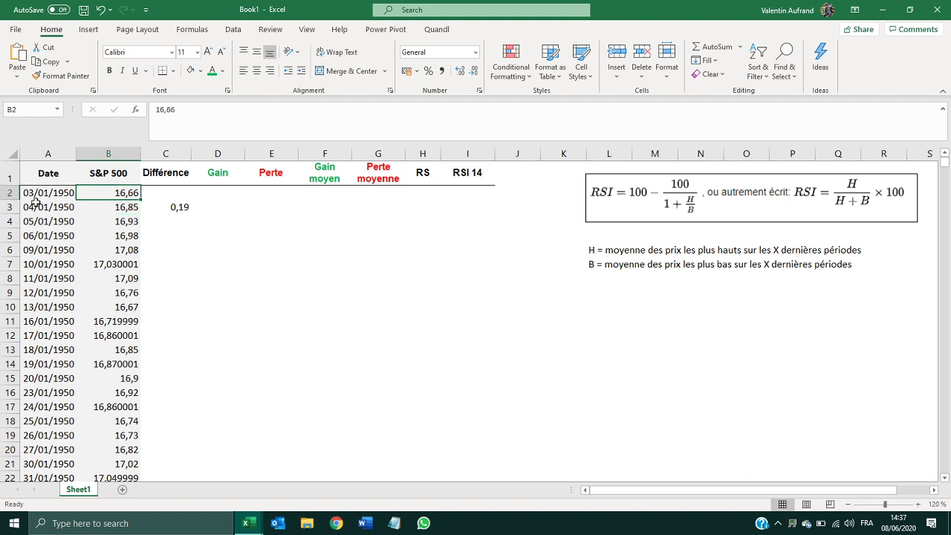
{"action": "left_click", "coordinate": [186, 208]}
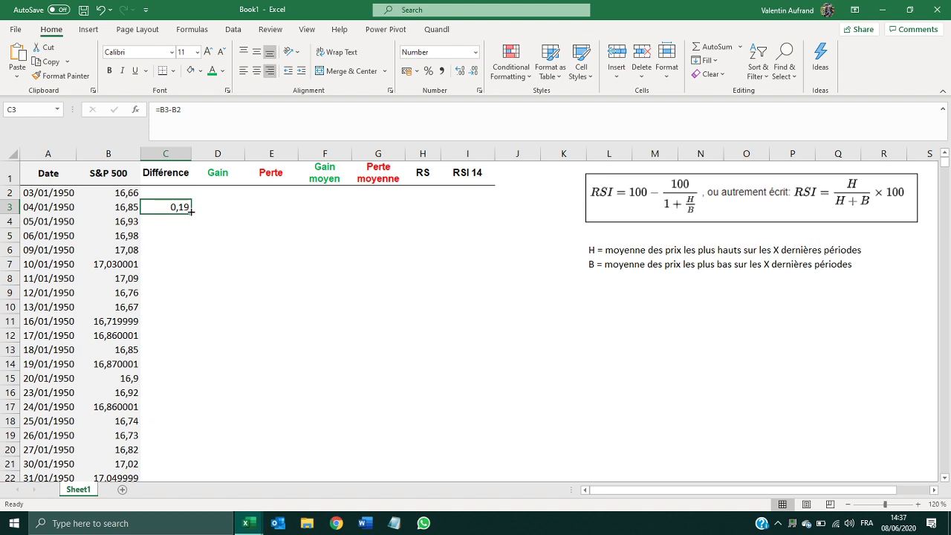
{"action": "double_click", "coordinate": [191, 214]}
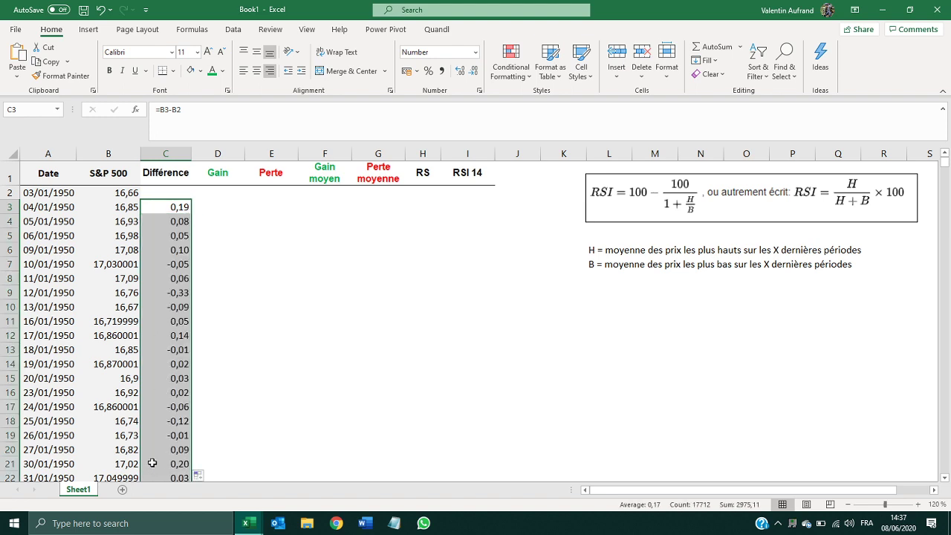
Step: Enter the formula =IF(C3>0;C3;0) in cell D3 to keep only positive differences as gains
{"action": "left_click", "coordinate": [207, 210]}
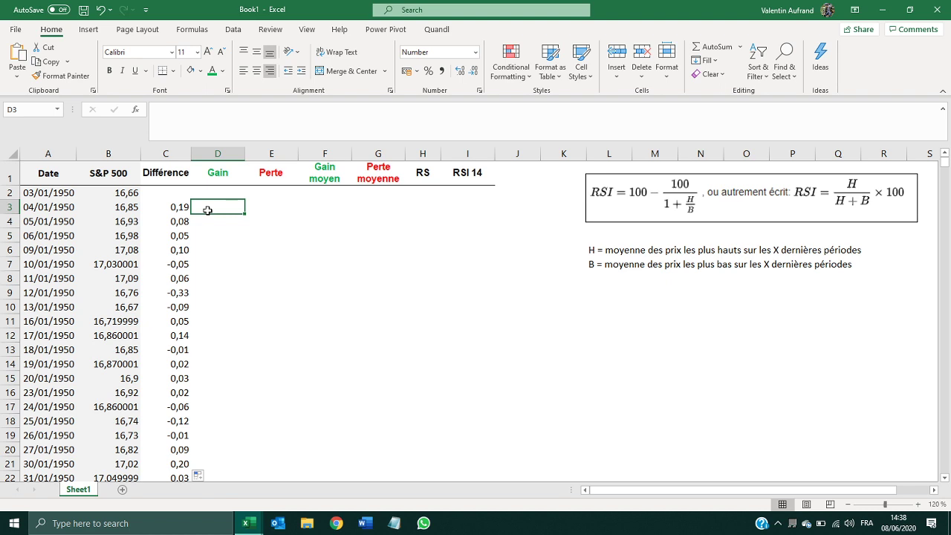
{"action": "type", "text": "=IF("}
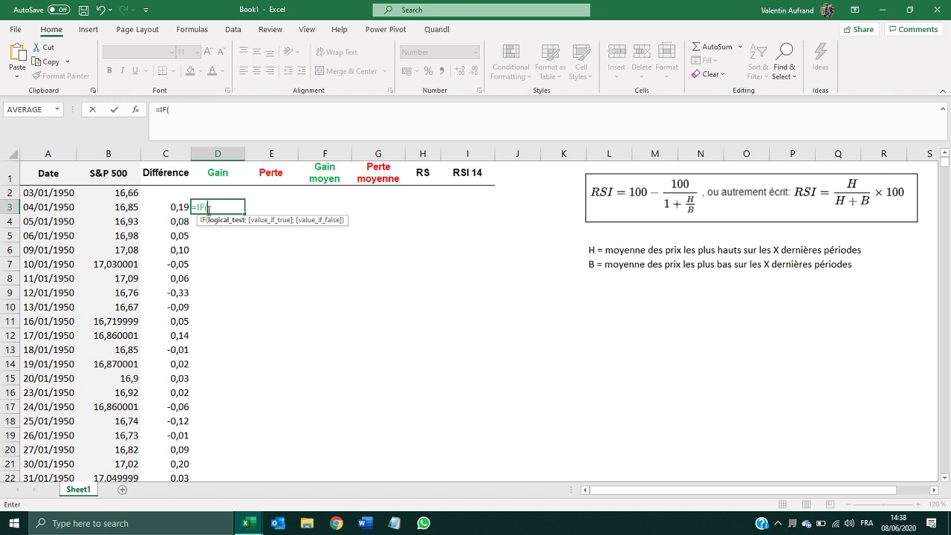
{"action": "left_click", "coordinate": [175, 209]}
{"action": "type", "text": ">0;"}
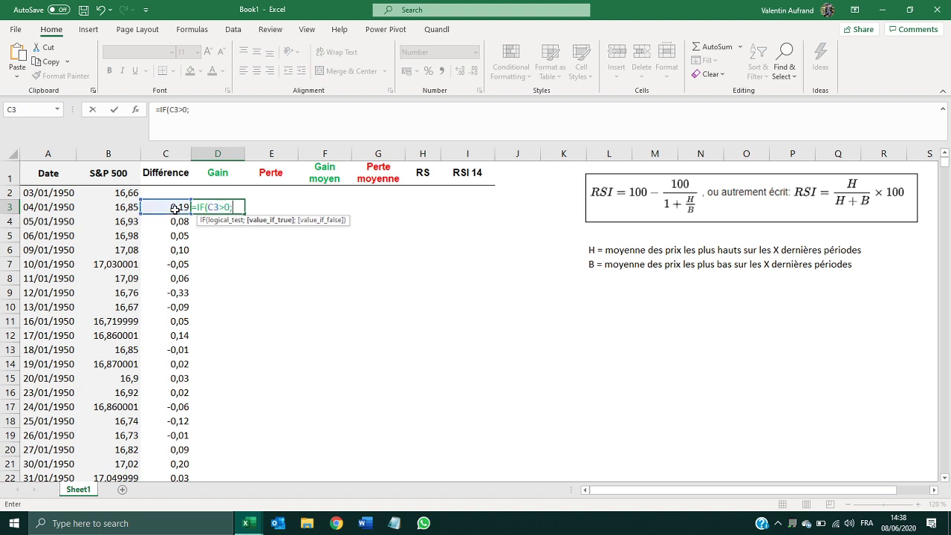
{"action": "left_click", "coordinate": [176, 210]}
{"action": "type", "text": ";0)"}
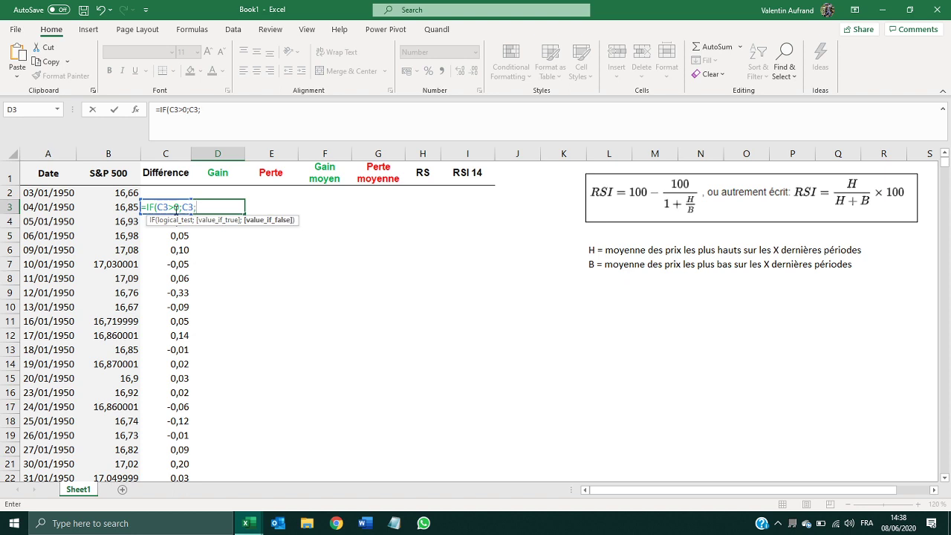
{"action": "key", "text": "Return"}
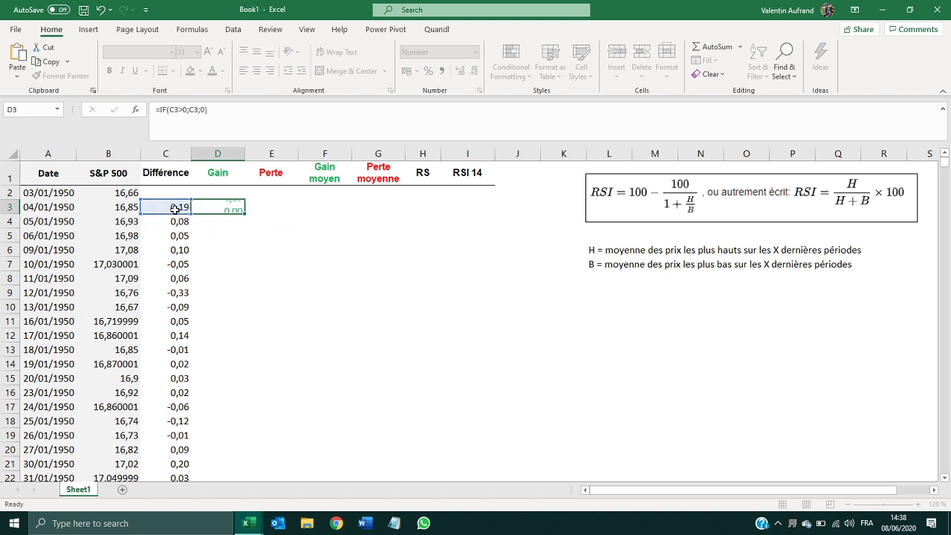
Step: Fill the D3 formula down the Gain column for all dates and check it against the negative difference in row 7
{"action": "left_click", "coordinate": [233, 207]}
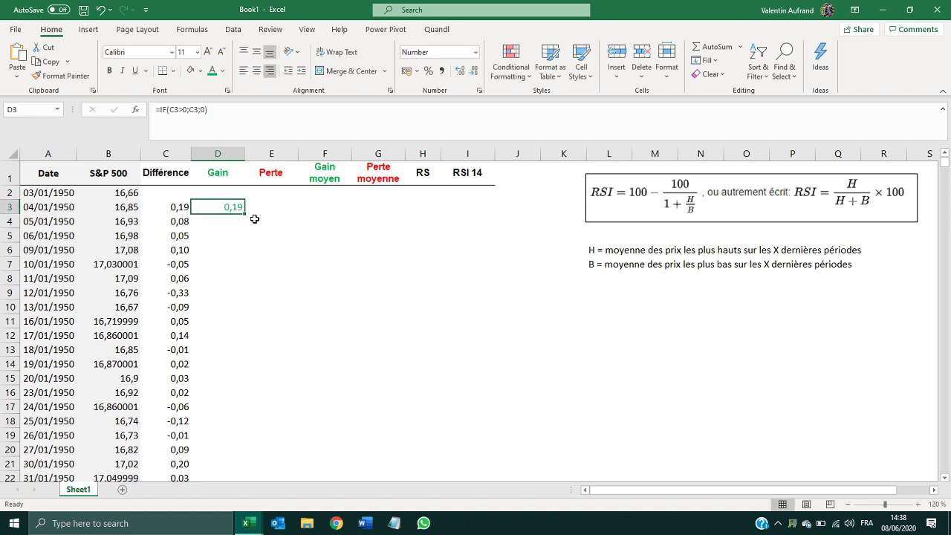
{"action": "double_click", "coordinate": [245, 212]}
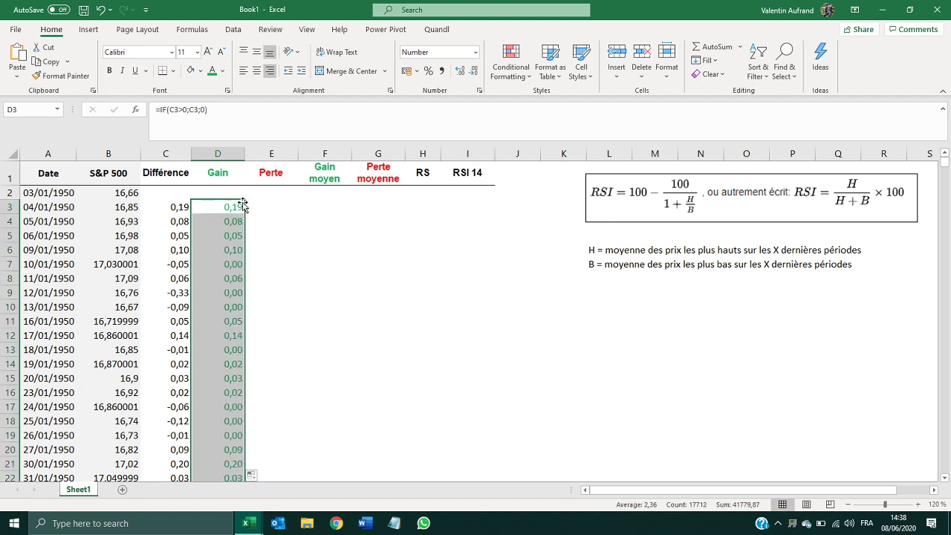
{"action": "left_click", "coordinate": [235, 208]}
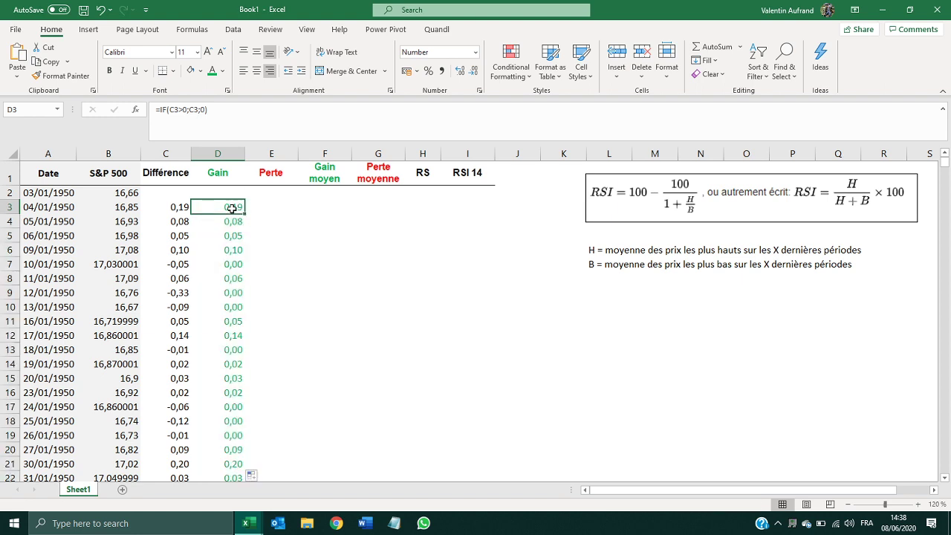
{"action": "left_click", "coordinate": [176, 269]}
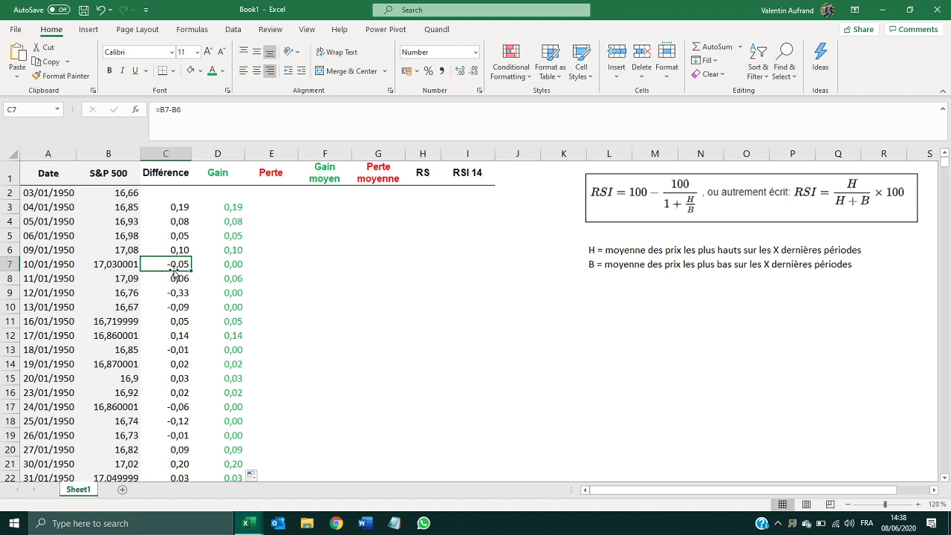
{"action": "left_click", "coordinate": [231, 264]}
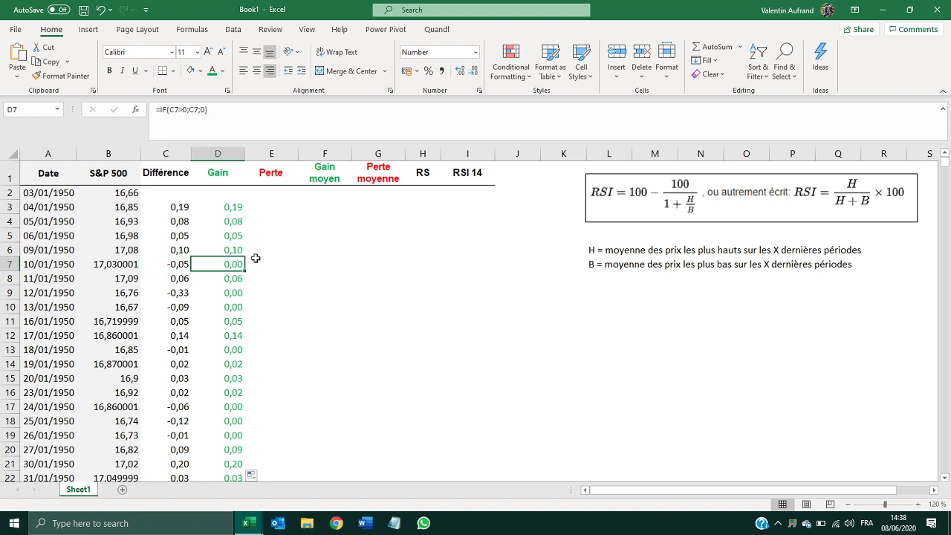
Step: Enter the formula =IF(C3<0;C3;0) in cell E3 to keep only negative differences as losses
{"action": "left_click", "coordinate": [272, 208]}
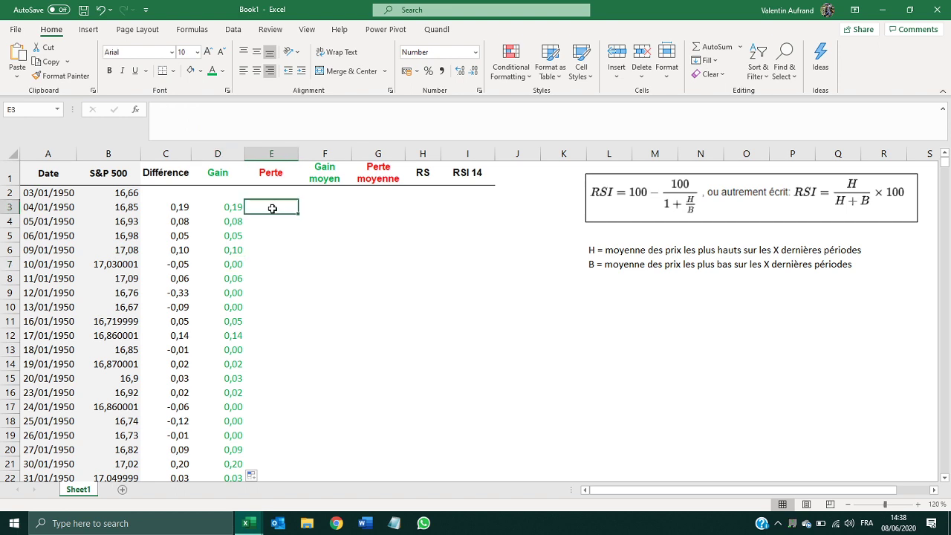
{"action": "type", "text": "=IF("}
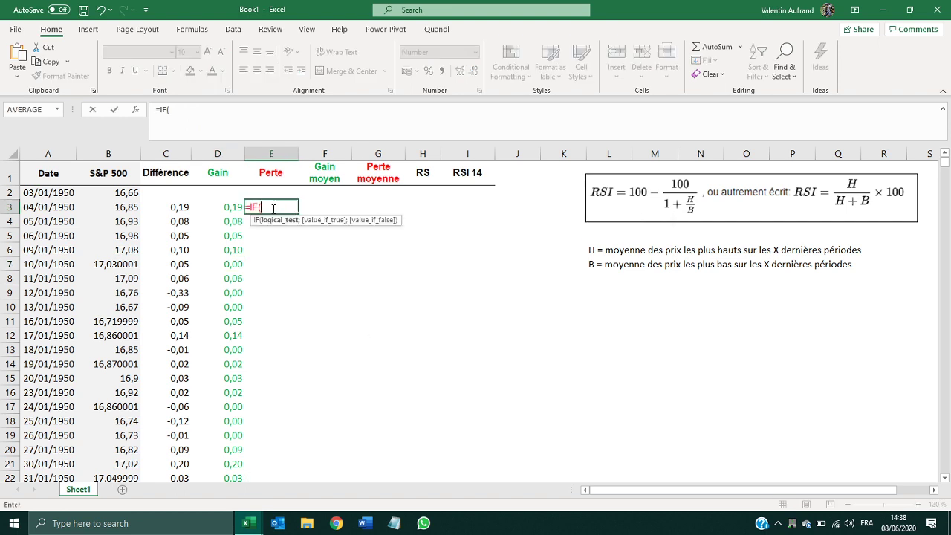
{"action": "left_click", "coordinate": [184, 206]}
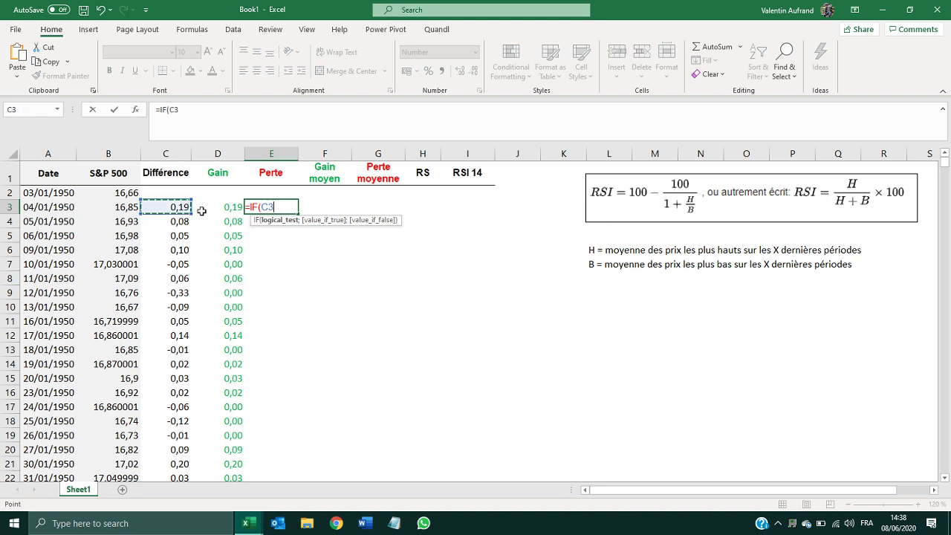
{"action": "type", "text": "<"}
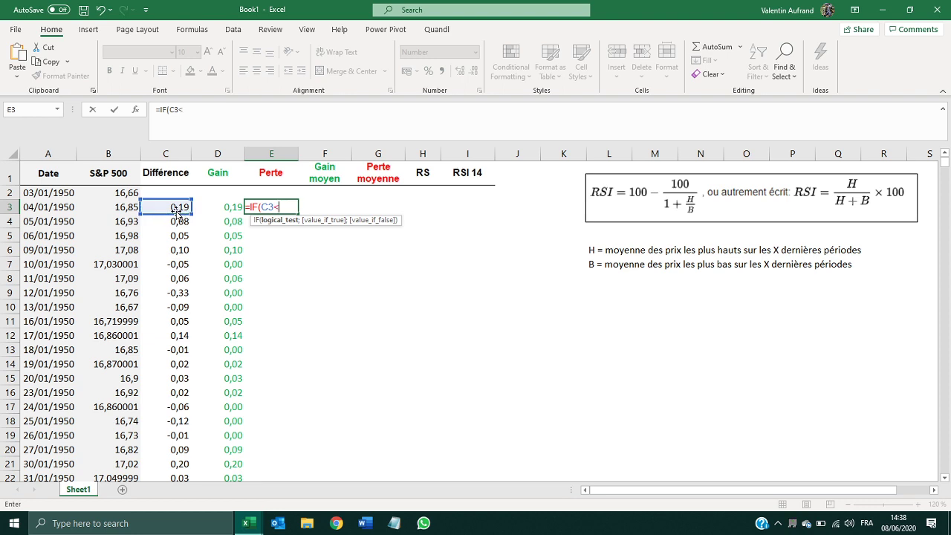
{"action": "type", "text": "0;"}
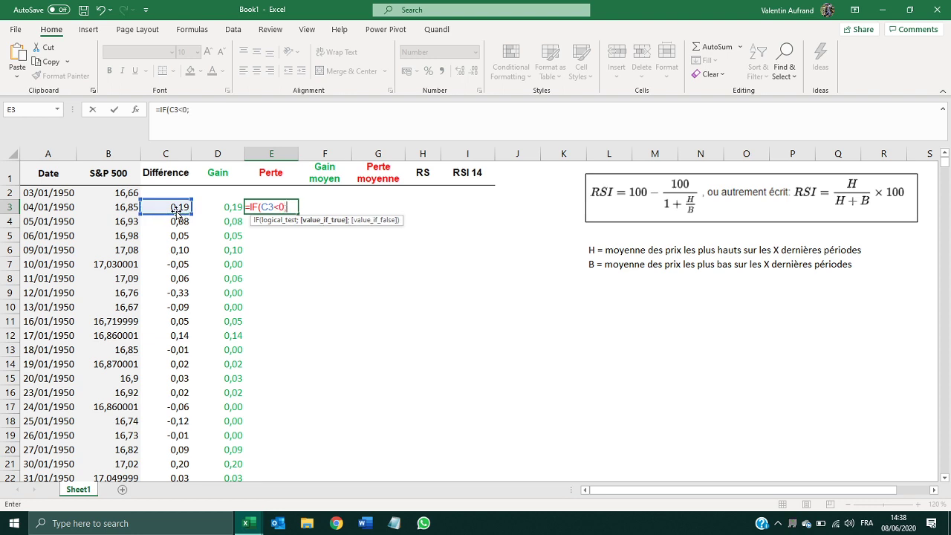
{"action": "left_click", "coordinate": [177, 208]}
{"action": "type", "text": ";"}
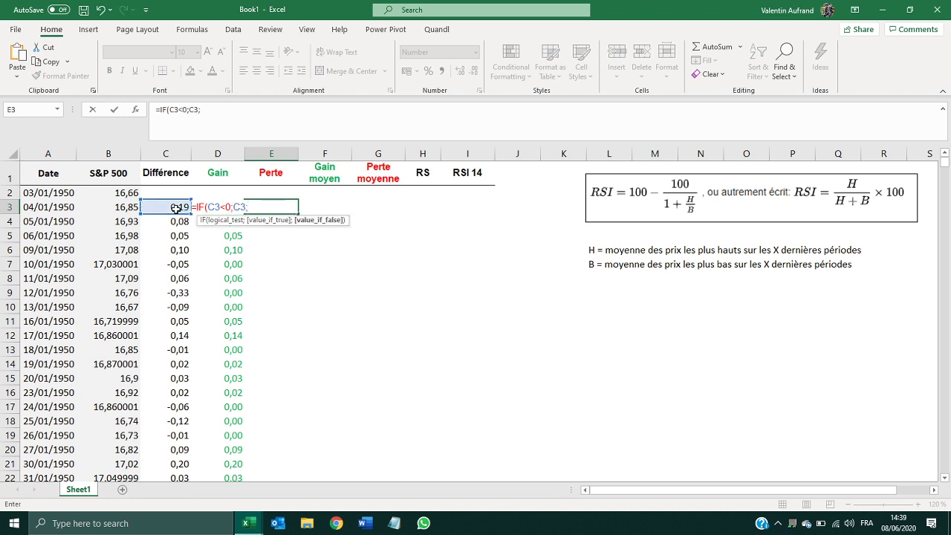
{"action": "type", "text": "0)"}
{"action": "key", "text": "Return"}
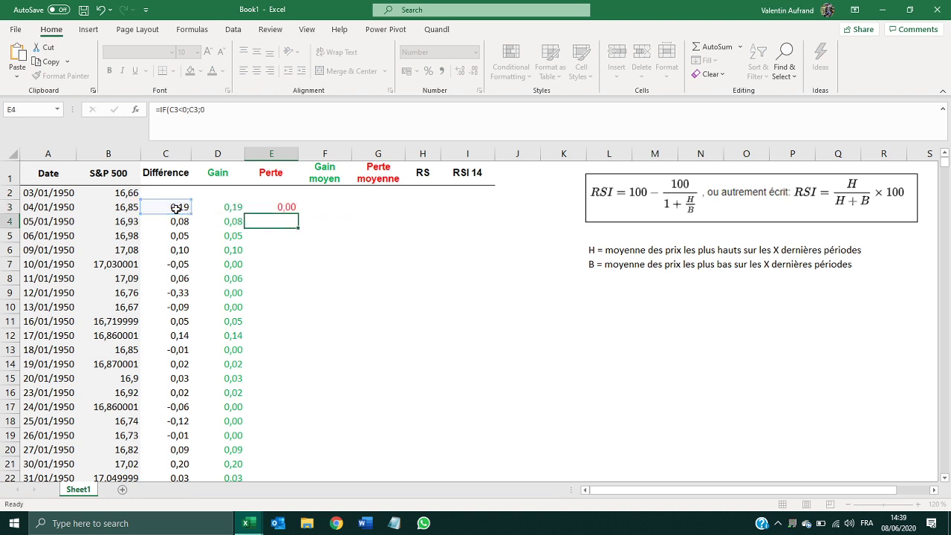
Step: Fill the E3 formula down the Perte column for all dates and check it against the difference in row 7
{"action": "left_click", "coordinate": [170, 208]}
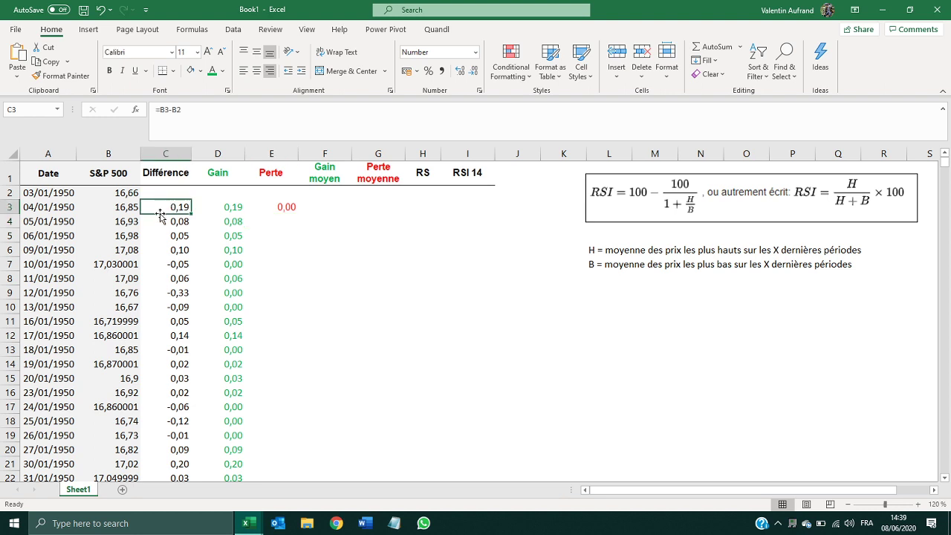
{"action": "left_click", "coordinate": [297, 212]}
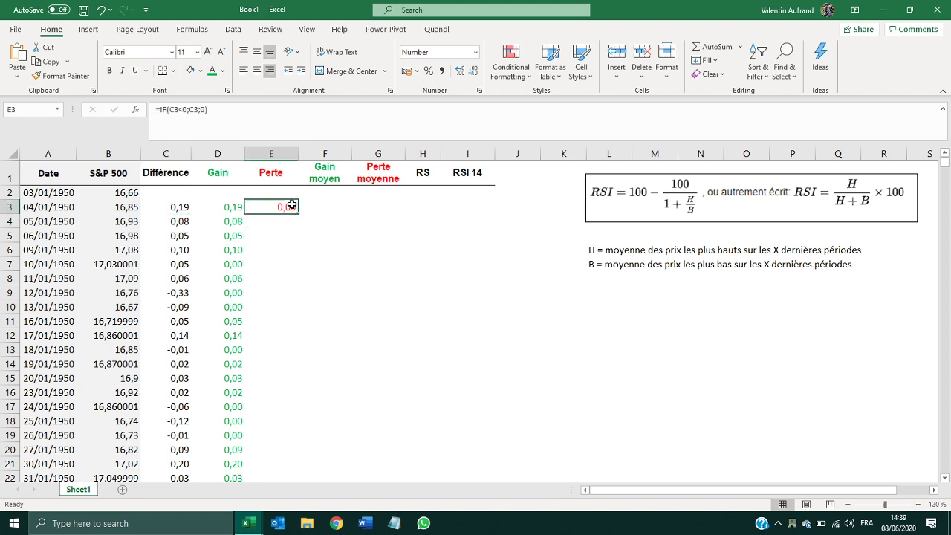
{"action": "double_click", "coordinate": [299, 215]}
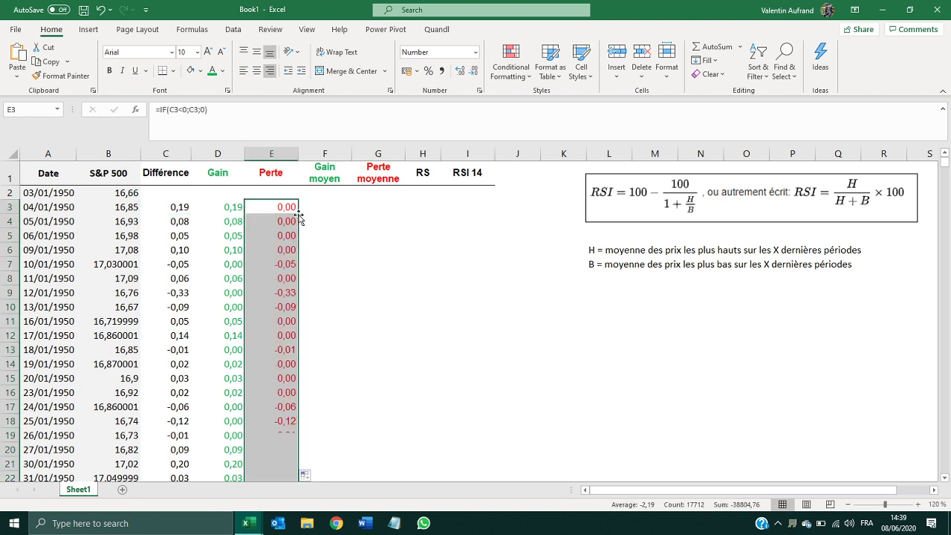
{"action": "left_click", "coordinate": [165, 266]}
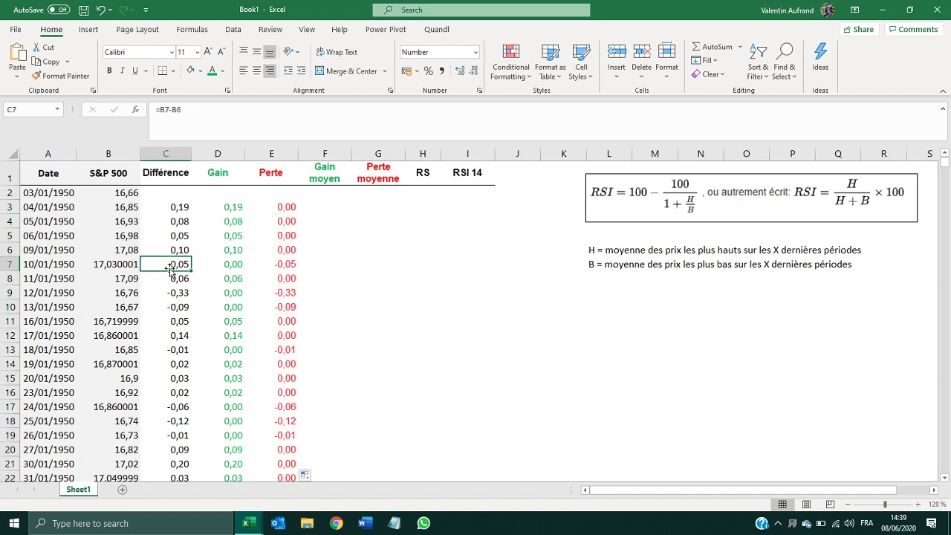
{"action": "left_click", "coordinate": [276, 263]}
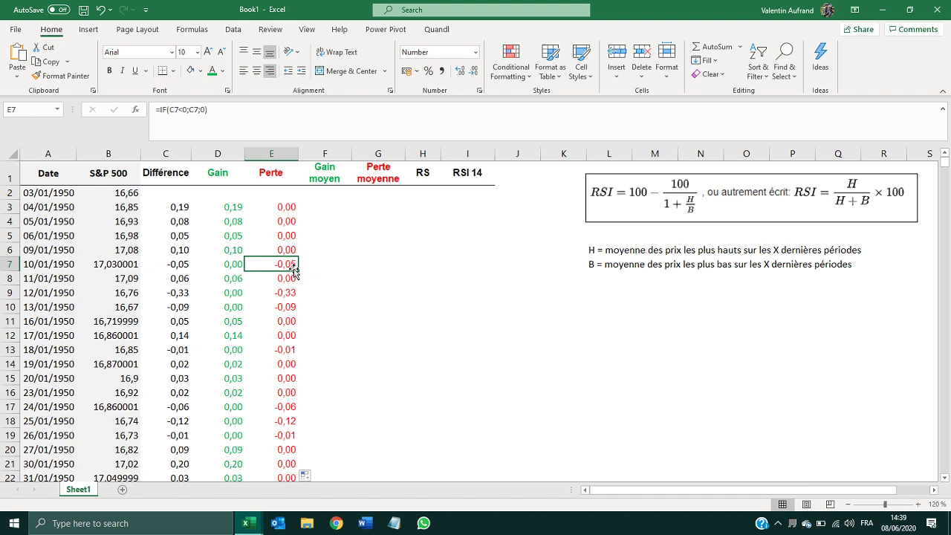
{"action": "left_click", "coordinate": [324, 179]}
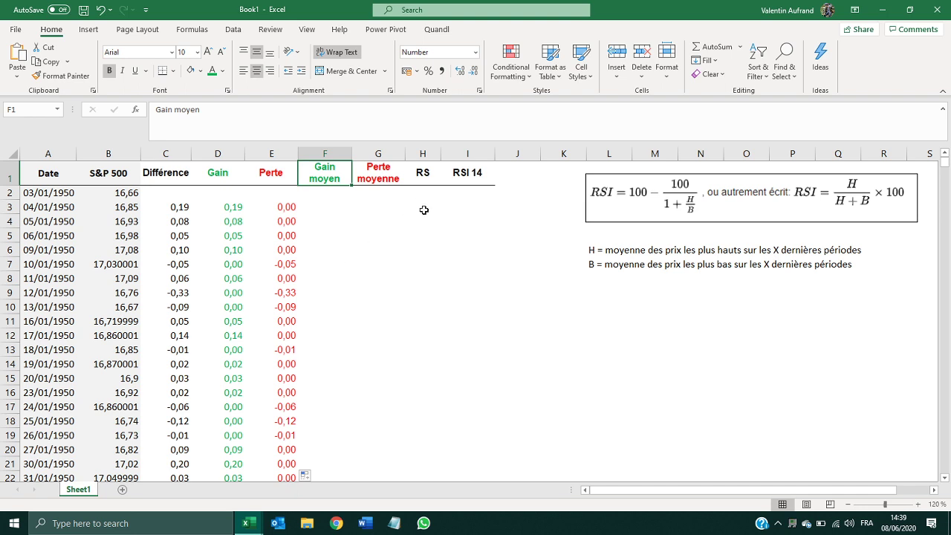
Step: Enter =AVERAGE(D3:D16) in cell F16 to average 14 periods of gains, and fill it down the Gain moyen column
{"action": "left_click", "coordinate": [484, 167]}
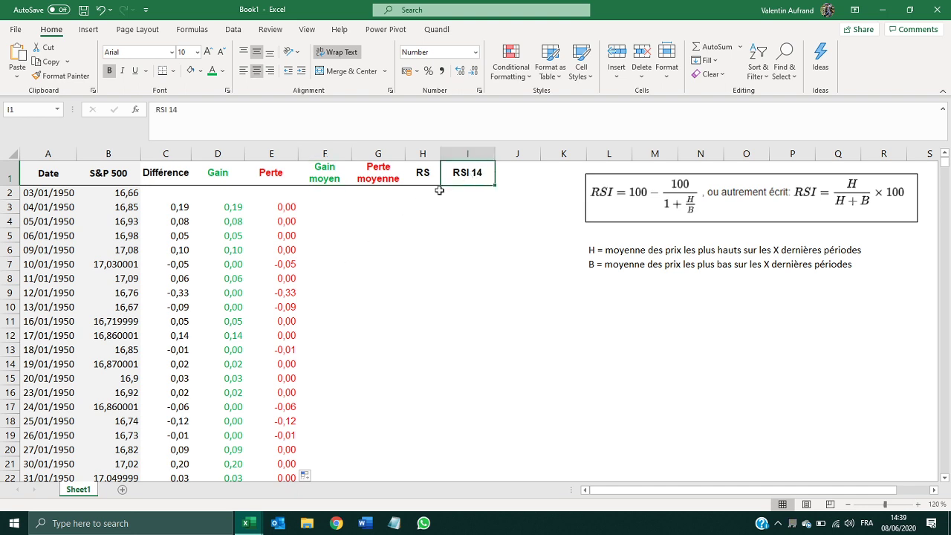
{"action": "left_click", "coordinate": [314, 208]}
{"action": "key", "text": "Down"}
{"action": "key", "text": "Down"}
{"action": "key", "text": "Down"}
{"action": "key", "text": "Down"}
{"action": "key", "text": "Down"}
{"action": "key", "text": "Down"}
{"action": "key", "text": "Down"}
{"action": "key", "text": "Down"}
{"action": "key", "text": "Down"}
{"action": "key", "text": "Down"}
{"action": "key", "text": "Down"}
{"action": "key", "text": "Down"}
{"action": "key", "text": "Down"}
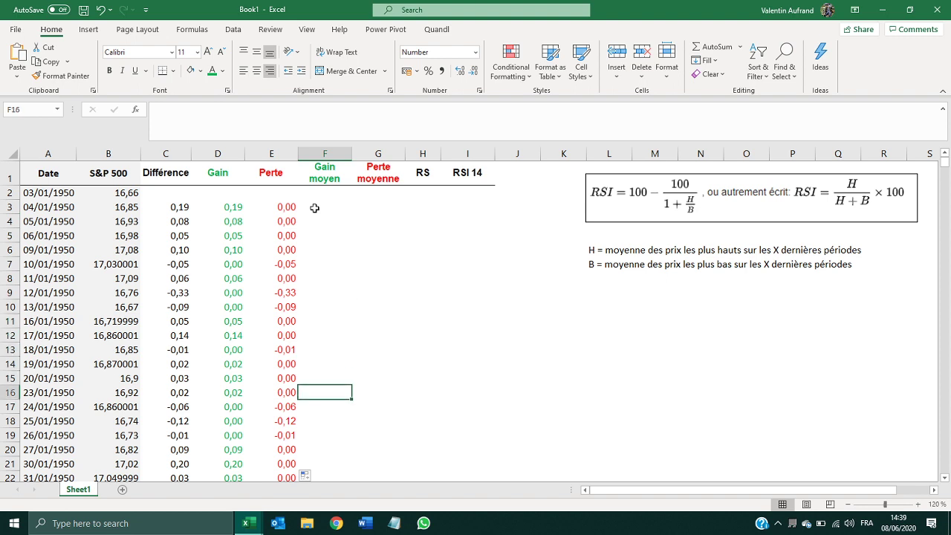
{"action": "type", "text": "=ave"}
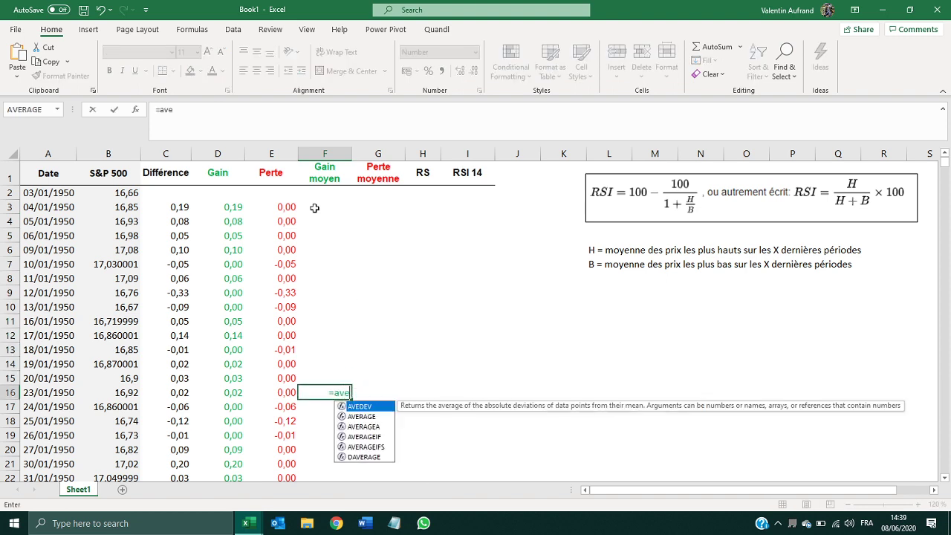
{"action": "key", "text": "Tab"}
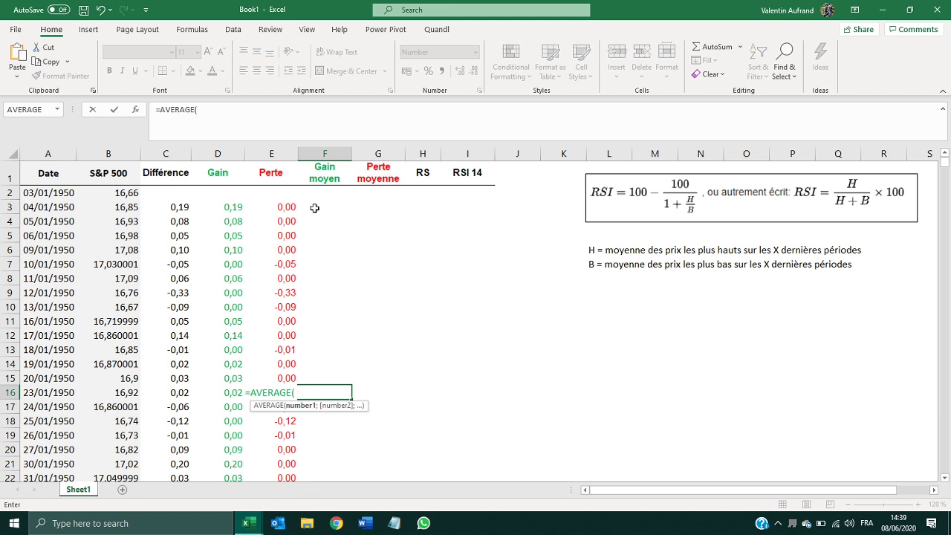
{"action": "left_click", "coordinate": [218, 395]}
{"action": "key", "text": "shift+Up"}
{"action": "key", "text": "shift+Up"}
{"action": "key", "text": "shift+Up"}
{"action": "key", "text": "shift+Up"}
{"action": "key", "text": "shift+Up"}
{"action": "key", "text": "shift+Up"}
{"action": "key", "text": "shift+Up"}
{"action": "key", "text": "shift+Up"}
{"action": "key", "text": "shift+Up"}
{"action": "key", "text": "shift+Up"}
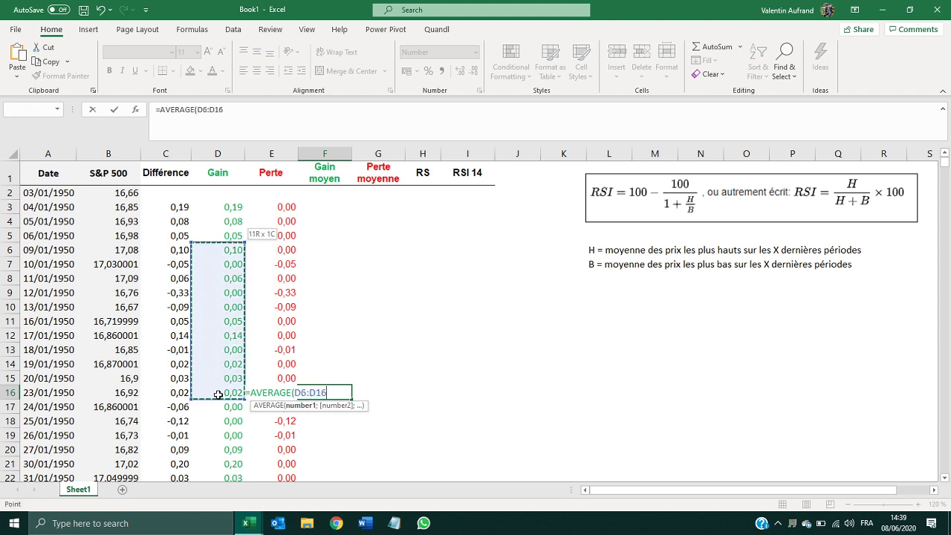
{"action": "key", "text": "shift+Up"}
{"action": "key", "text": "shift+Up"}
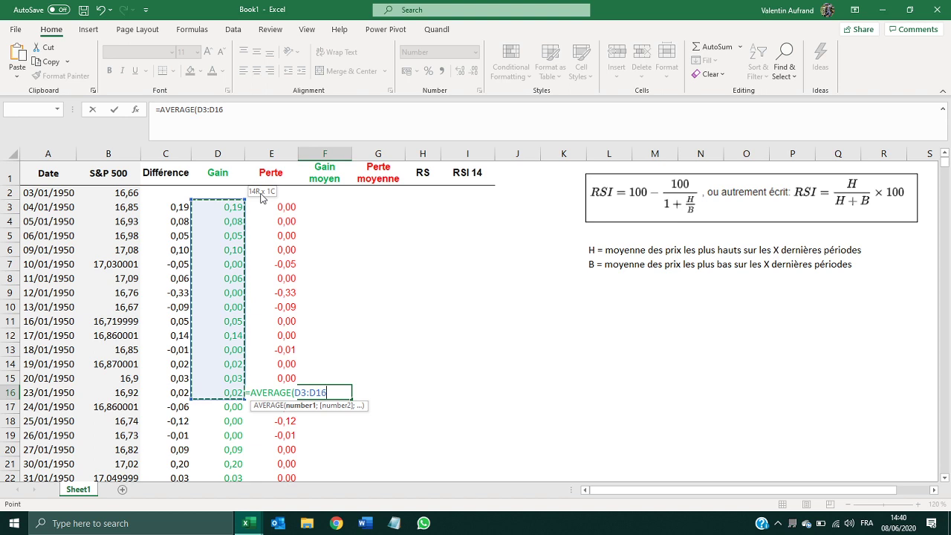
{"action": "key", "text": "Return"}
{"action": "left_click", "coordinate": [344, 394]}
{"action": "double_click", "coordinate": [350, 398]}
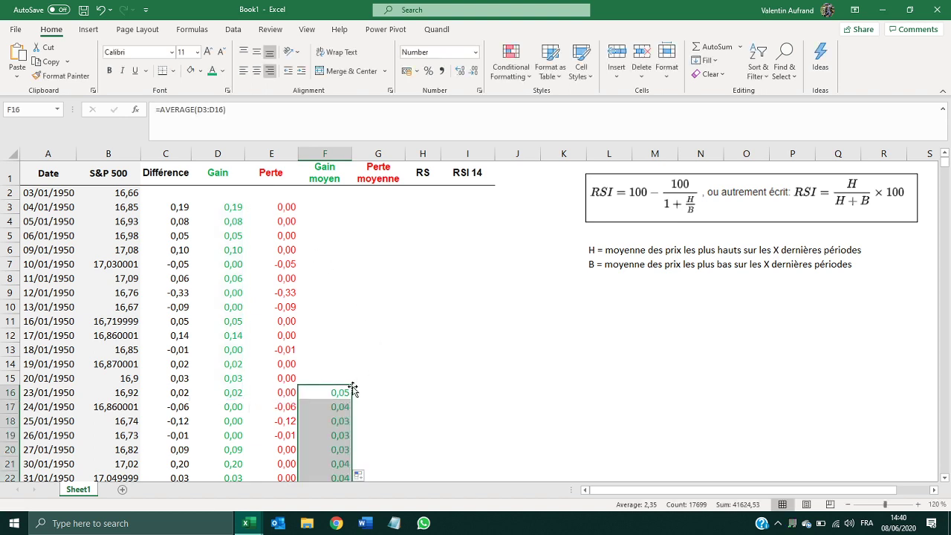
Step: Enter the formula =AVERAGE(E3:E16) in cell G16 to average the losses over the first 14 periods
{"action": "left_click", "coordinate": [360, 395]}
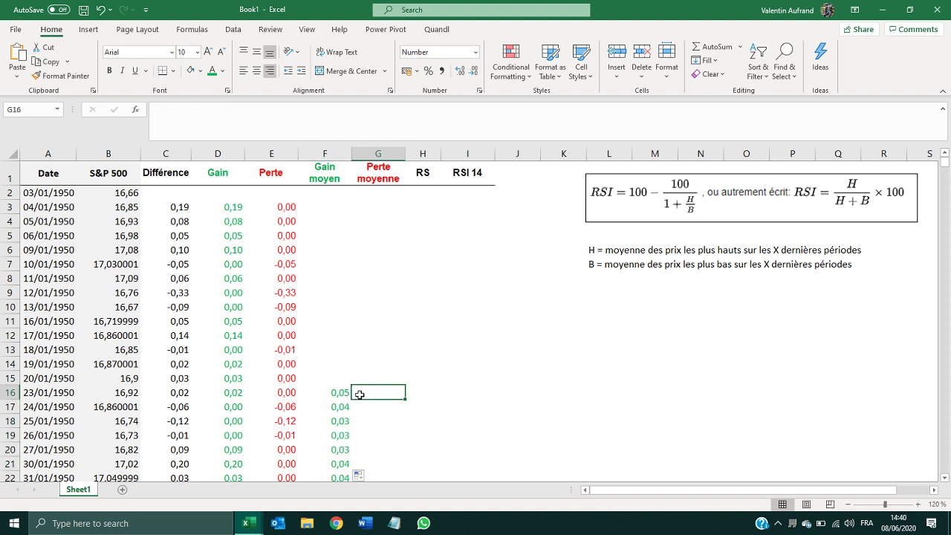
{"action": "type", "text": "=AVERAGE("}
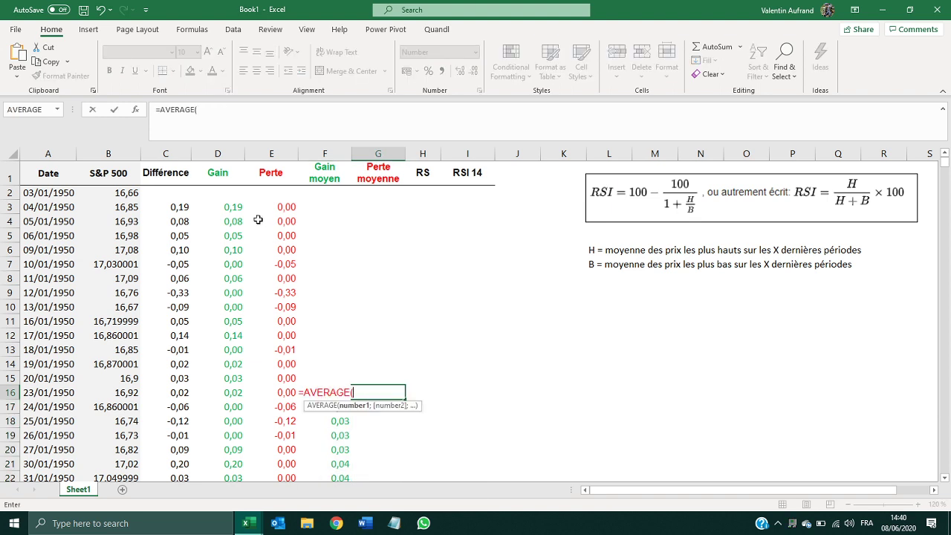
{"action": "mouse_move", "coordinate": [279, 213]}
{"action": "left_mouse_down"}
{"action": "mouse_move", "coordinate": [281, 392]}
{"action": "mouse_move", "coordinate": [283, 211]}
{"action": "left_mouse_up"}
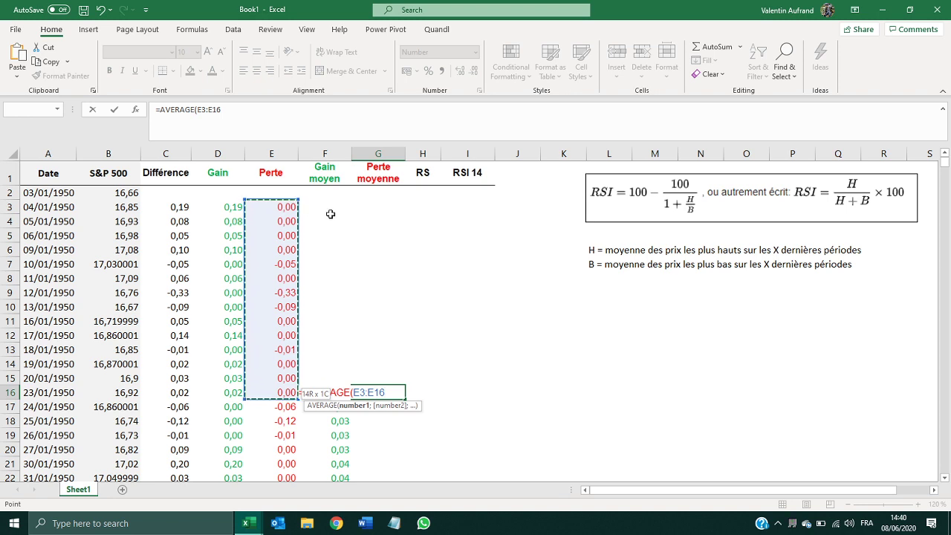
{"action": "key", "text": "Return"}
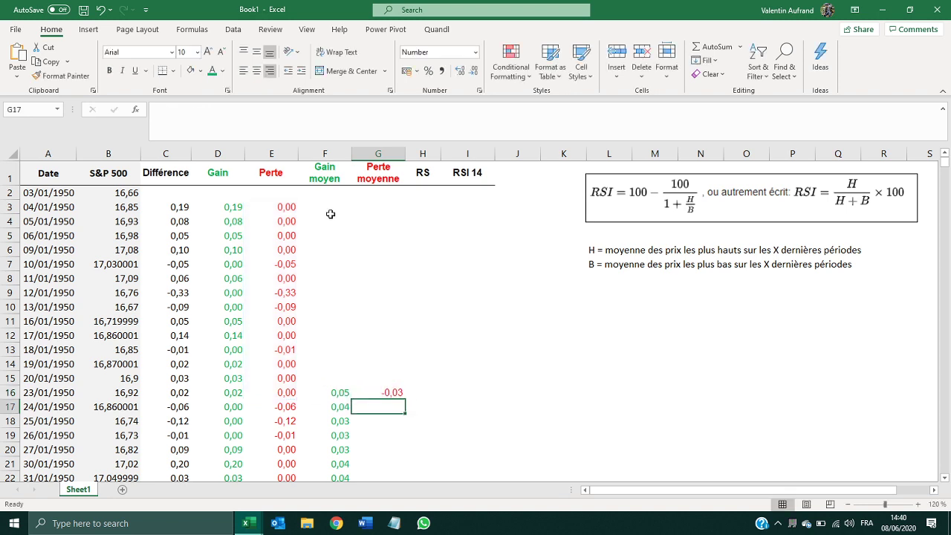
Step: Review the loss formula in E3 and fill the G16 average down the Perte moyenne column for all dates
{"action": "left_click", "coordinate": [290, 213]}
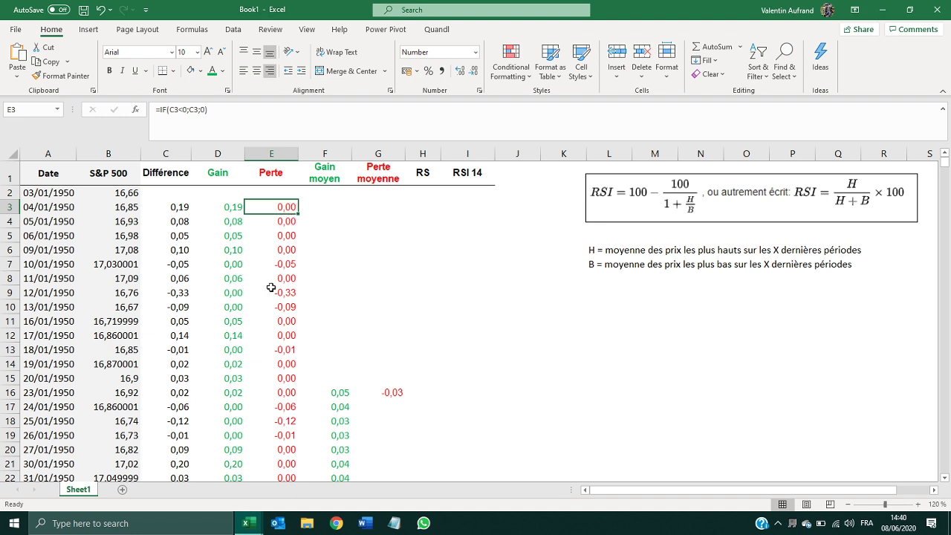
{"action": "double_click", "coordinate": [289, 208]}
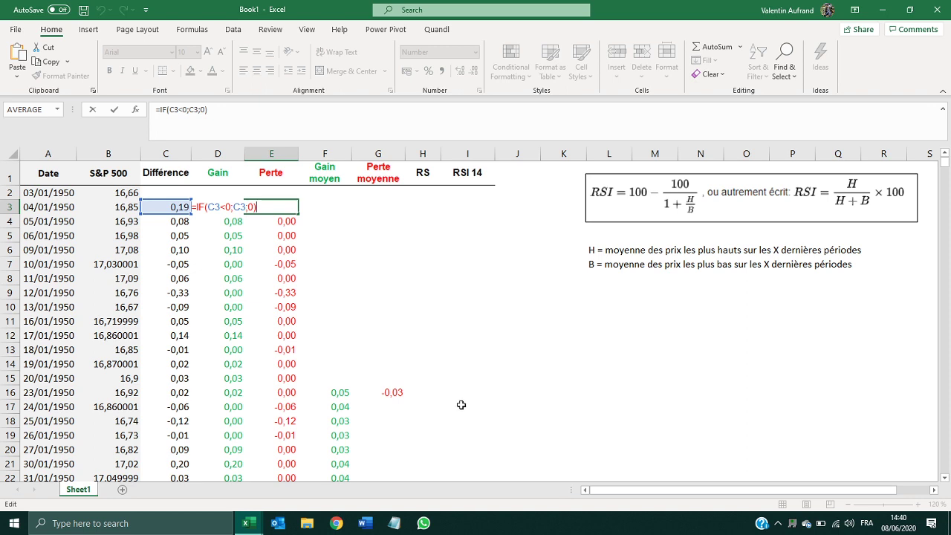
{"action": "key", "text": "Return"}
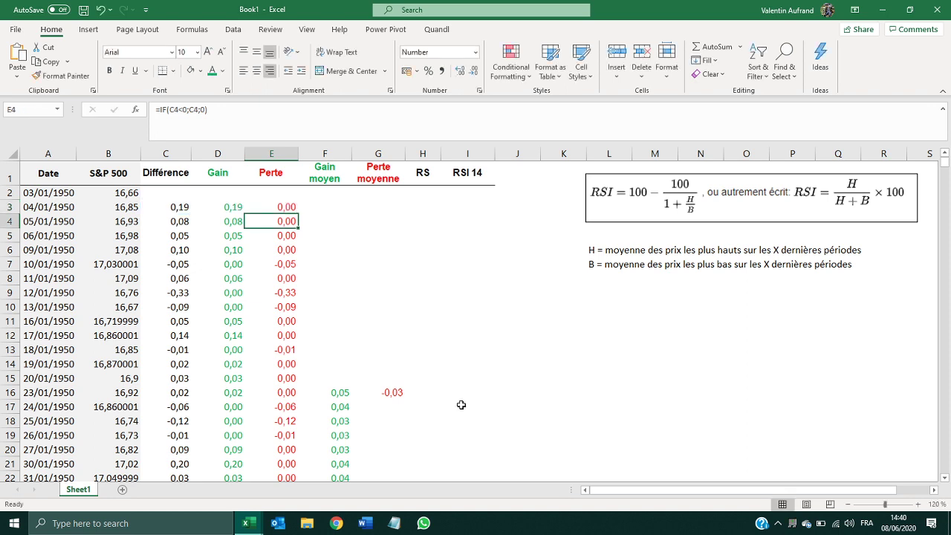
{"action": "left_click", "coordinate": [385, 393]}
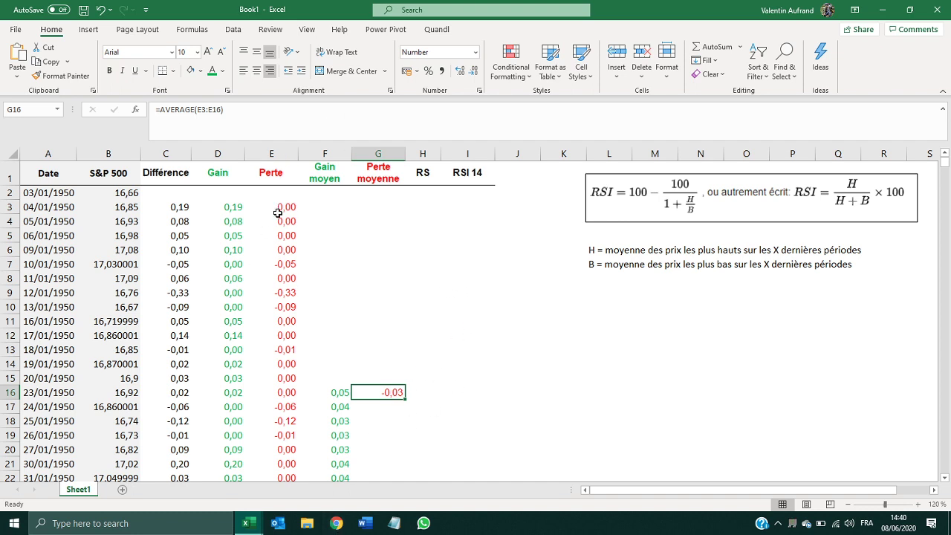
{"action": "double_click", "coordinate": [405, 399]}
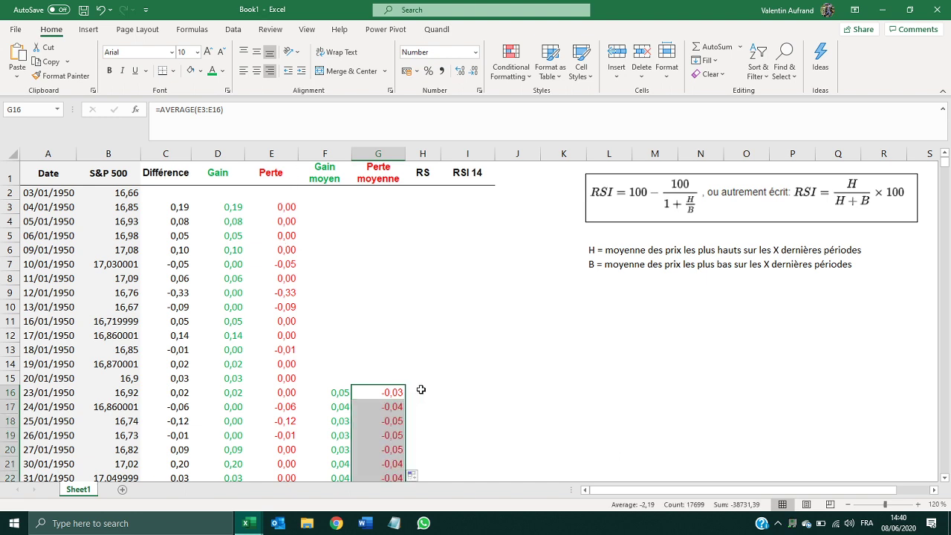
Step: Enter the formula =F16/G16 in cell H16 for the RS, and compare it with the average loss in G16
{"action": "left_click", "coordinate": [422, 392]}
{"action": "type", "text": "="}
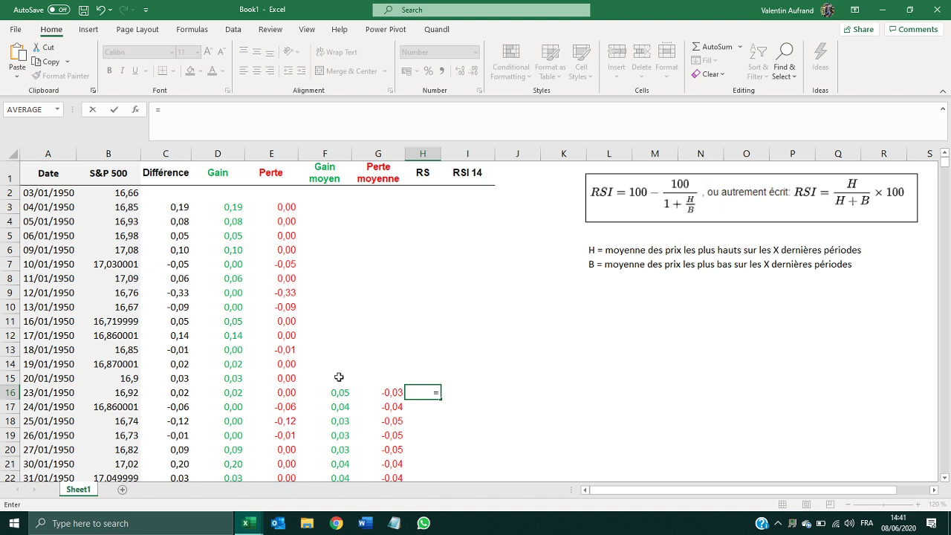
{"action": "left_click", "coordinate": [336, 391]}
{"action": "type", "text": "/"}
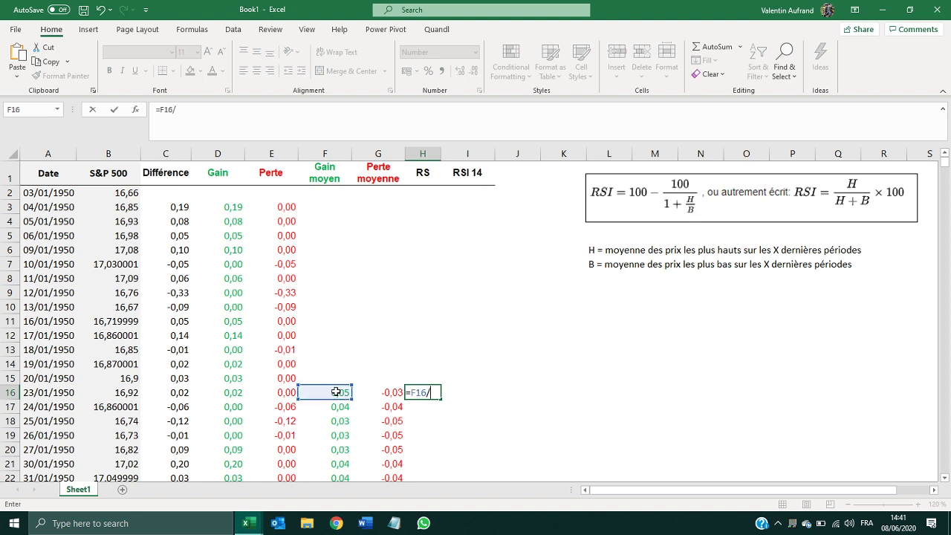
{"action": "left_click", "coordinate": [392, 392]}
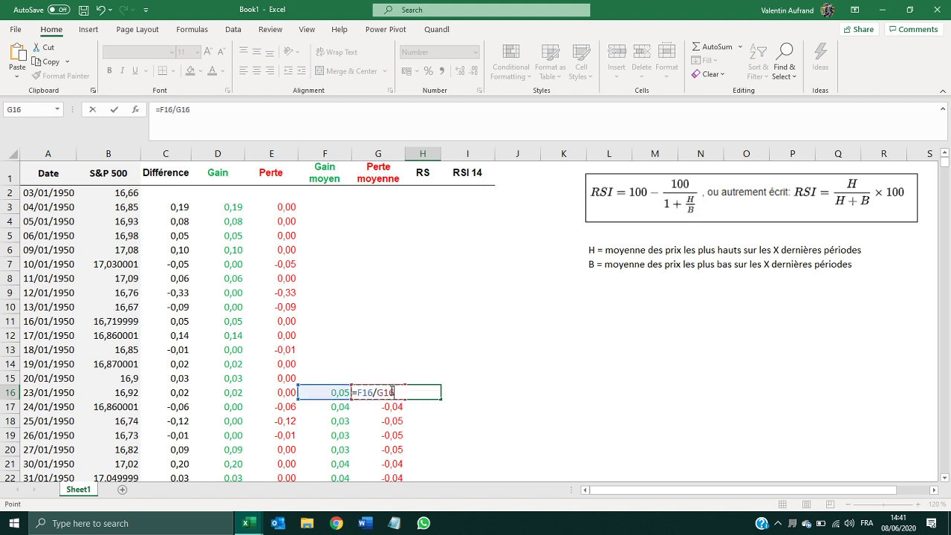
{"action": "key", "text": "Return"}
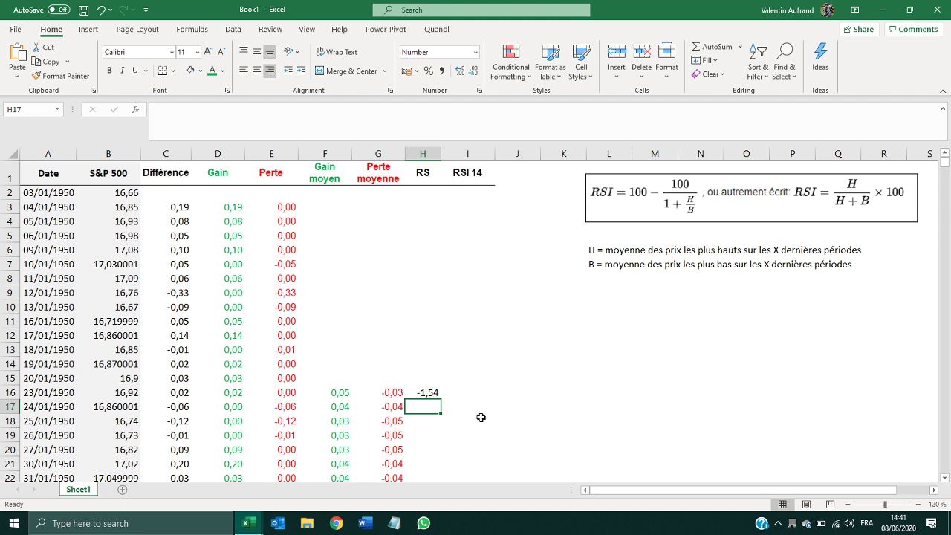
{"action": "left_click", "coordinate": [389, 391]}
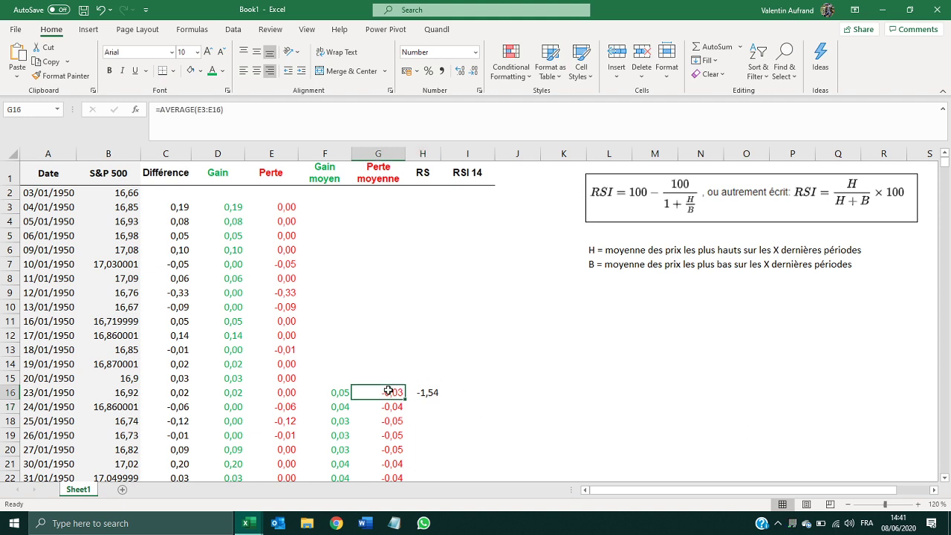
{"action": "left_click", "coordinate": [430, 391]}
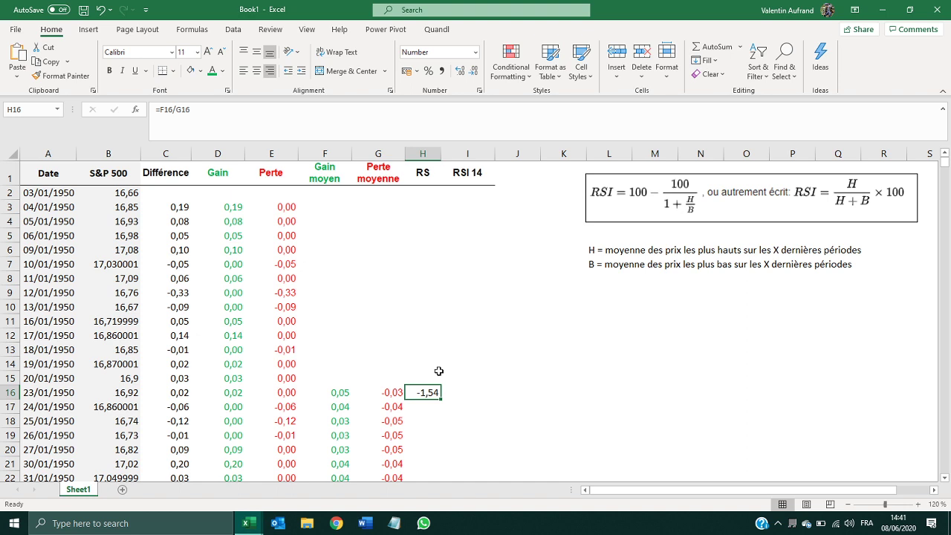
Step: Change the loss formula in cell E3 to =IF(C3<0;-C3;0) so that losses are returned as positive values
{"action": "left_click", "coordinate": [287, 206]}
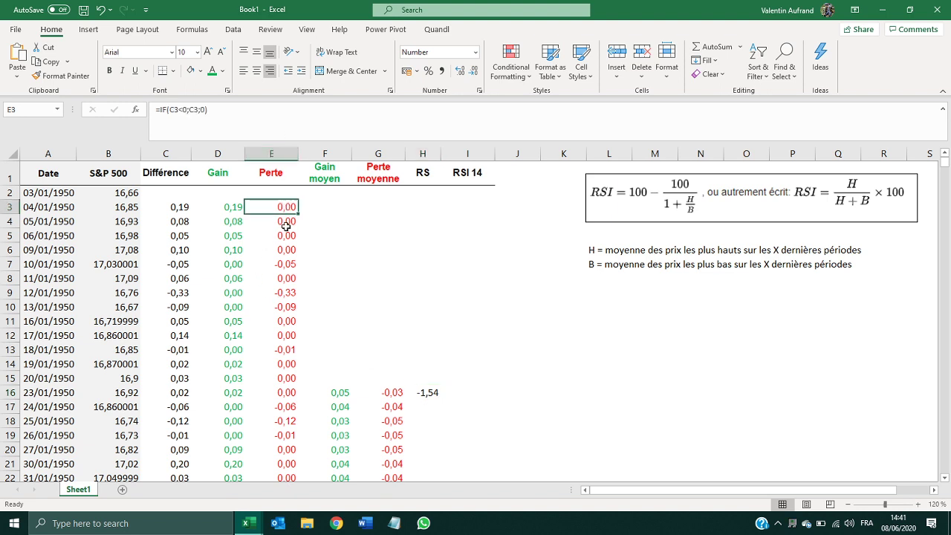
{"action": "key", "text": "F2"}
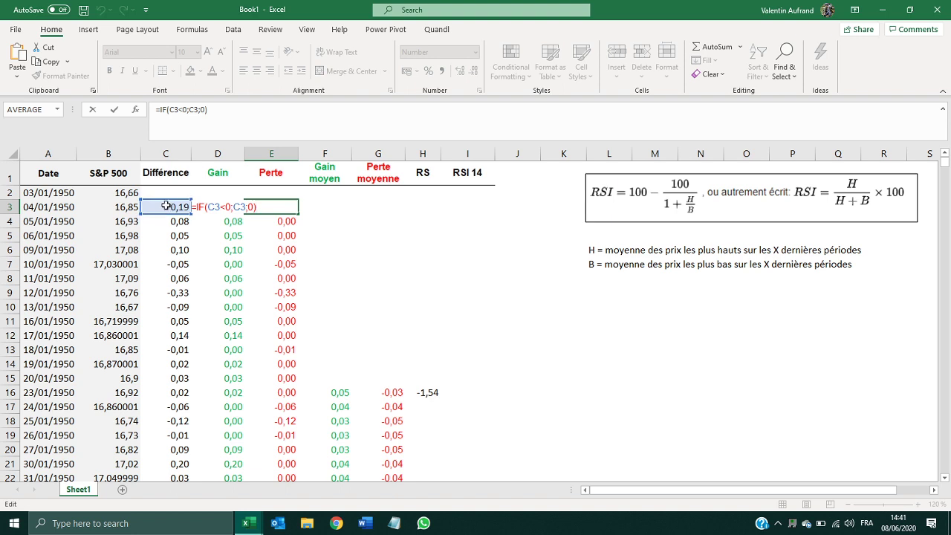
{"action": "left_click", "coordinate": [235, 207]}
{"action": "type", "text": "-"}
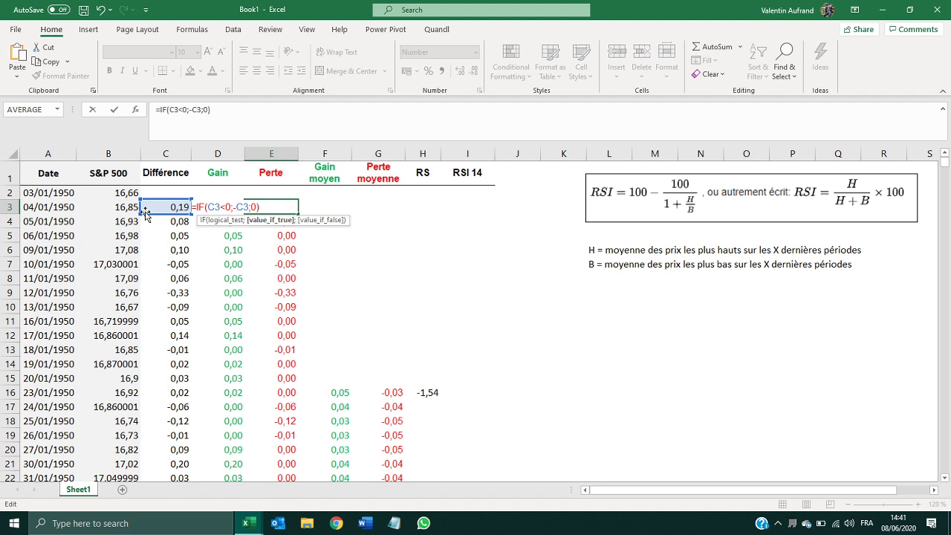
{"action": "key", "text": "Return"}
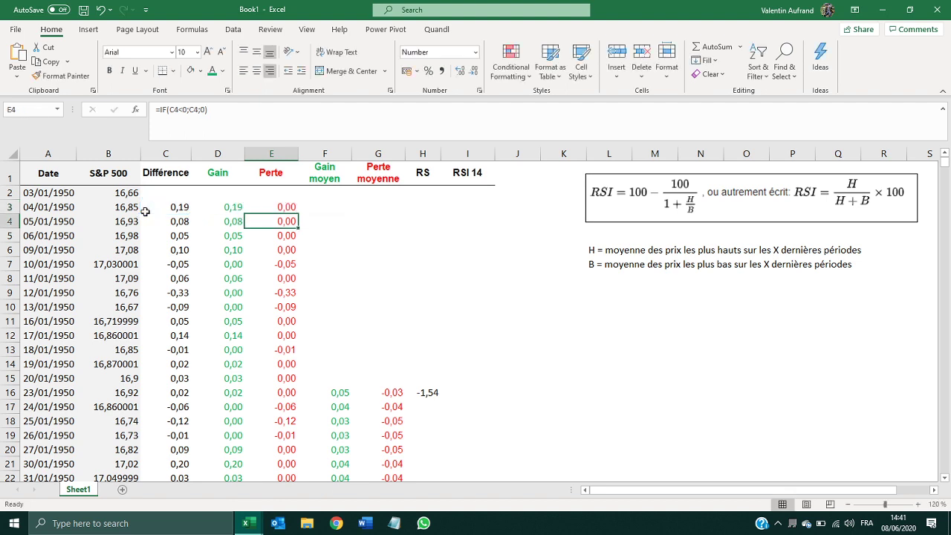
Step: Fill the corrected E3 formula down the Perte column for all dates and check the loss in row 7
{"action": "left_click", "coordinate": [286, 207]}
{"action": "double_click", "coordinate": [296, 214]}
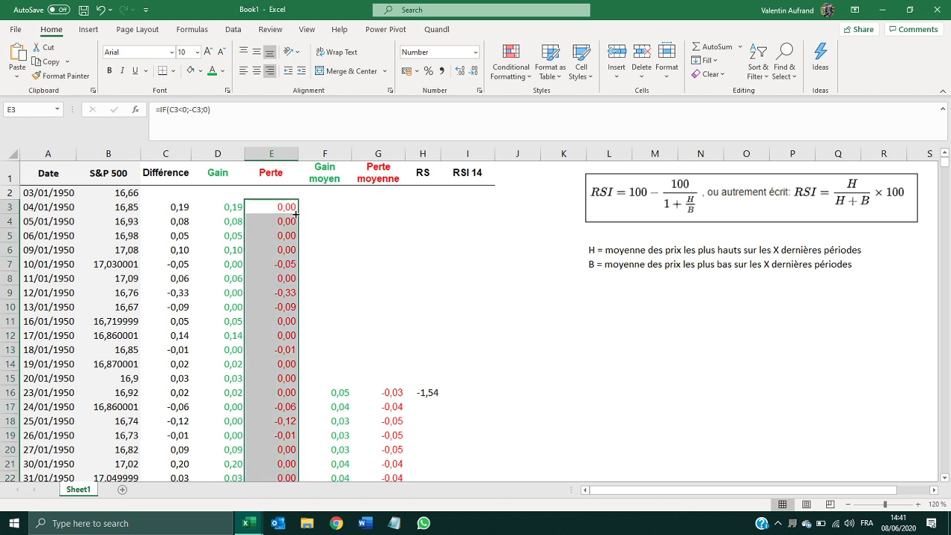
{"action": "left_click", "coordinate": [294, 265]}
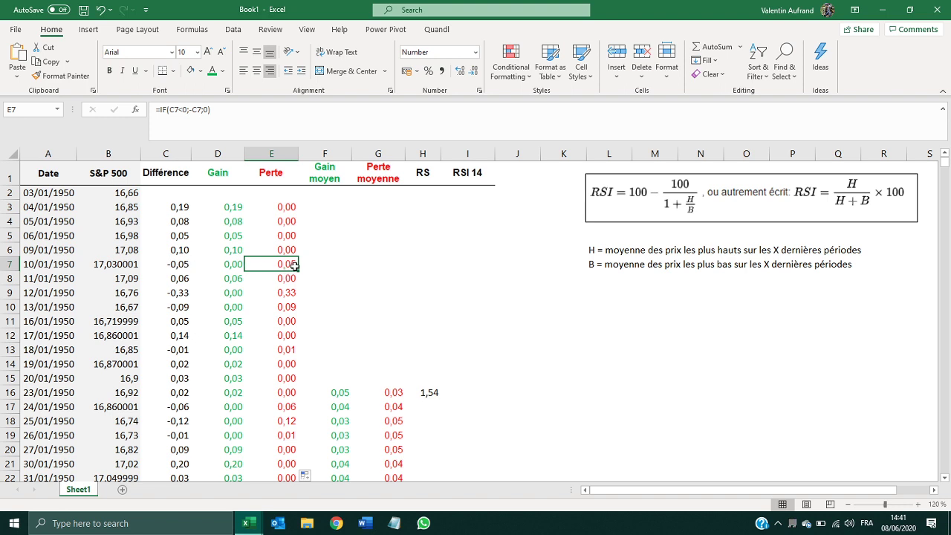
Step: Fill the H16 formula down the RS column for all remaining dates
{"action": "left_click", "coordinate": [429, 403]}
{"action": "left_click", "coordinate": [438, 393]}
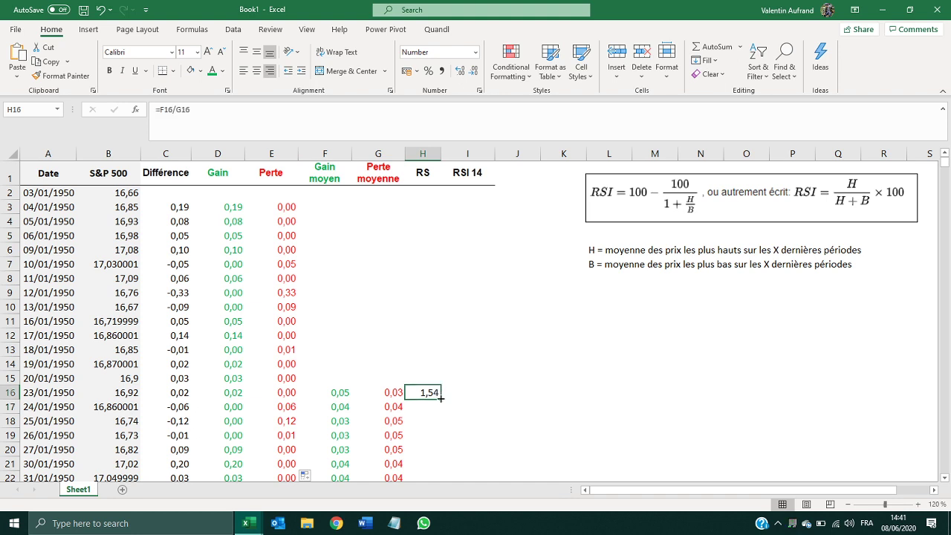
{"action": "double_click", "coordinate": [440, 399]}
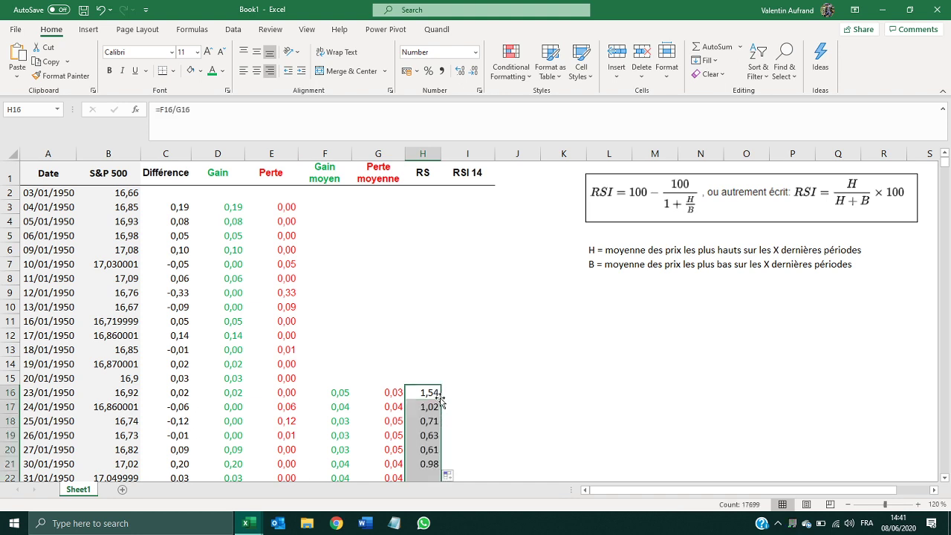
Step: Enter the formula =100-(100/(1+H16)) in cell I16 for the RSI 14
{"action": "left_click", "coordinate": [462, 391]}
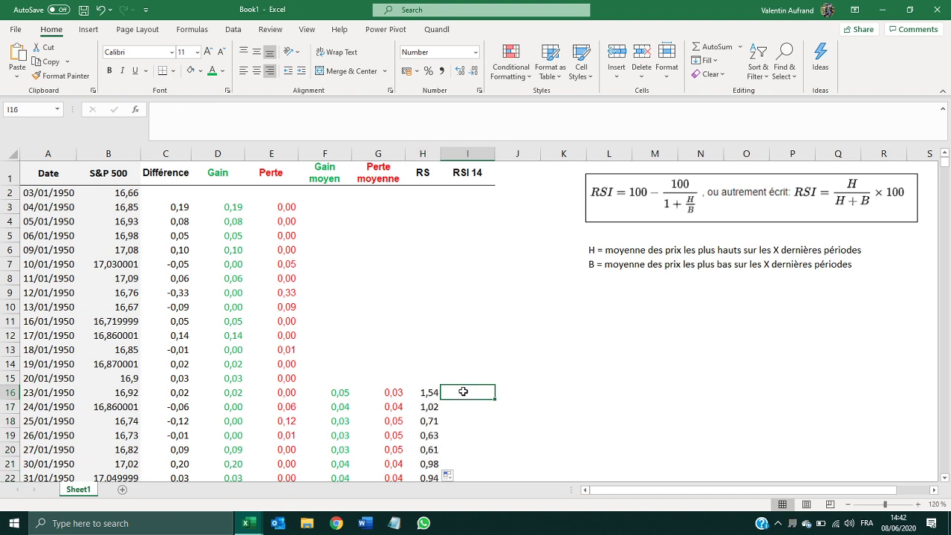
{"action": "type", "text": "="}
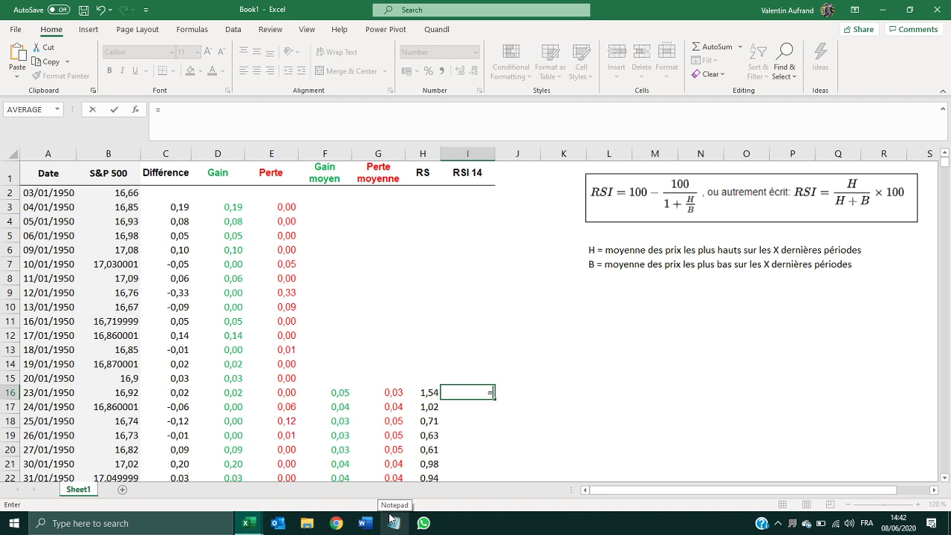
{"action": "type", "text": "10"}
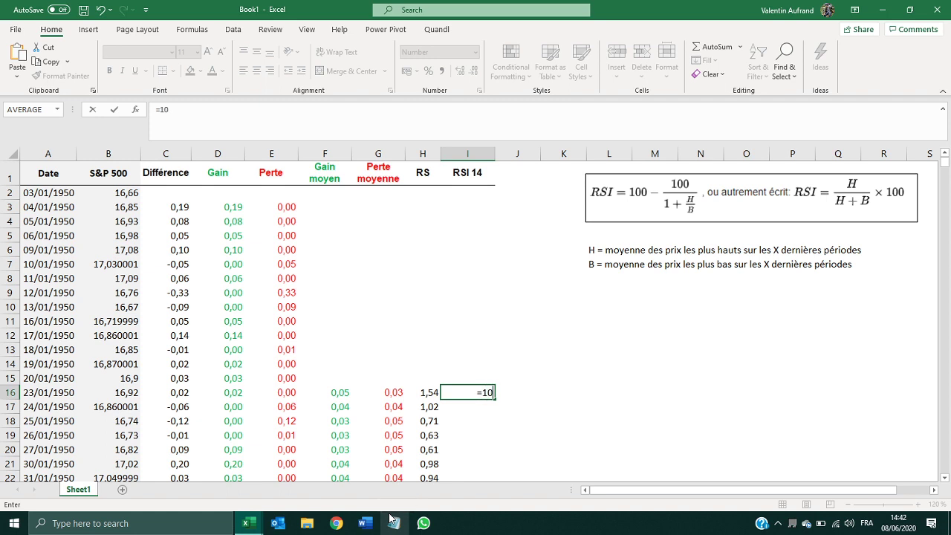
{"action": "type", "text": "0-("}
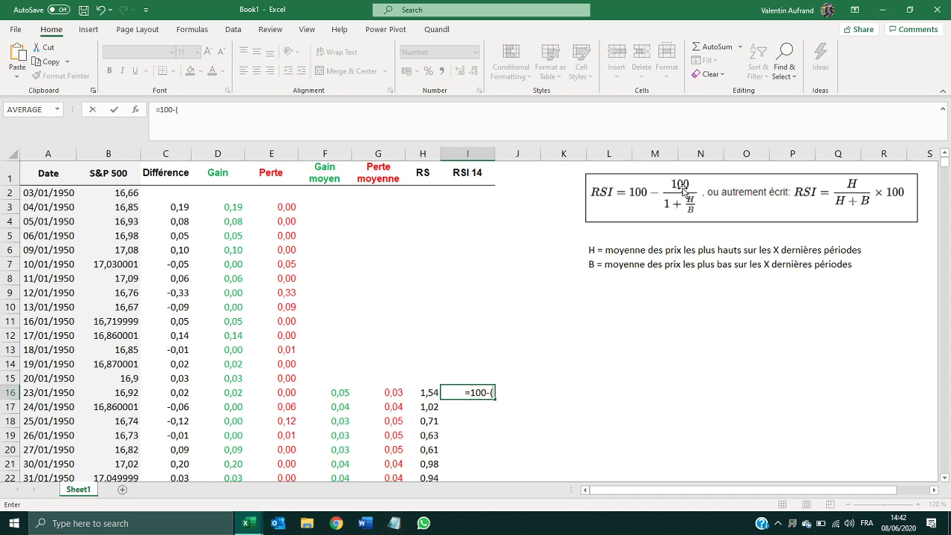
{"action": "type", "text": "100"}
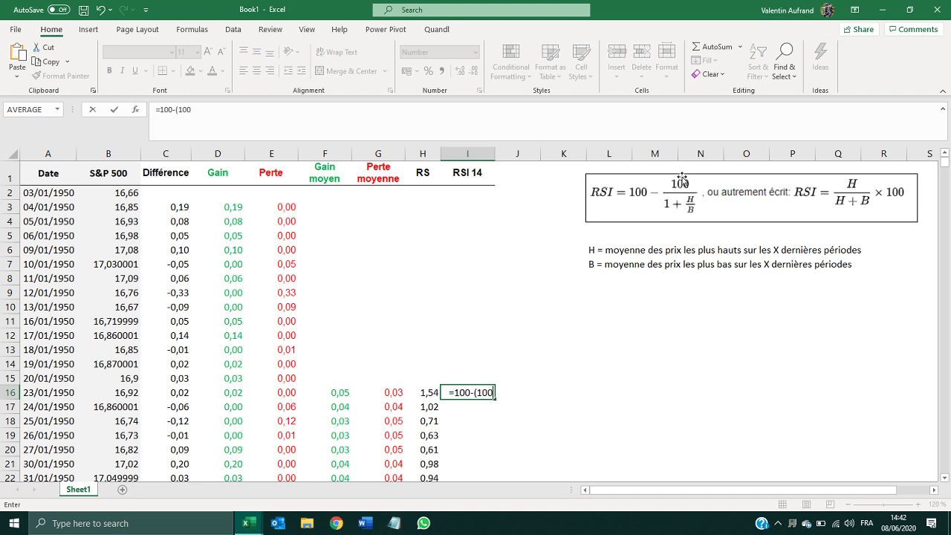
{"action": "type", "text": "/("}
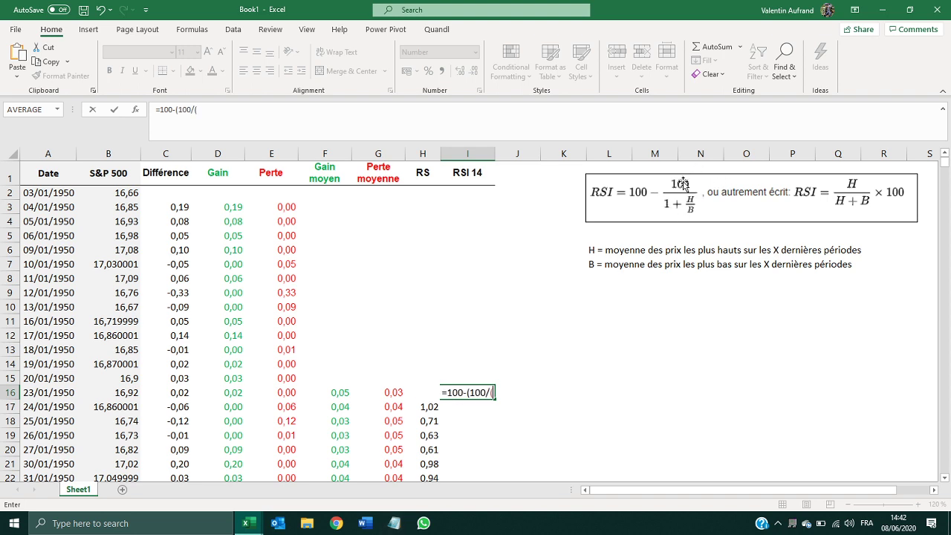
{"action": "type", "text": "1+"}
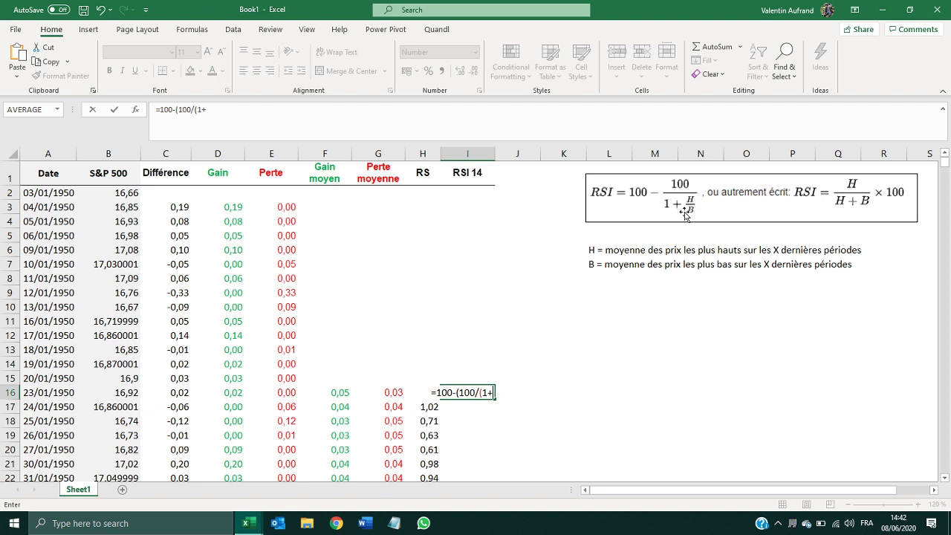
{"action": "left_click", "coordinate": [420, 376]}
{"action": "left_click", "coordinate": [420, 396]}
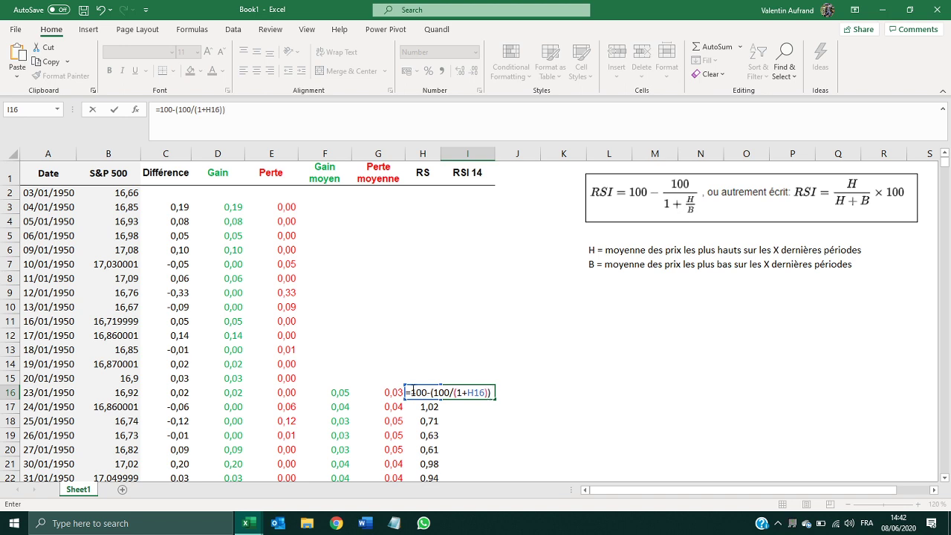
{"action": "left_click", "coordinate": [454, 391]}
{"action": "key", "text": "Left"}
{"action": "key", "text": "Left"}
{"action": "key", "text": "Left"}
{"action": "key", "text": "Left"}
{"action": "key", "text": "Return"}
Step: Fill the I16 formula down the RSI 14 column for all remaining dates
{"action": "left_click", "coordinate": [487, 393]}
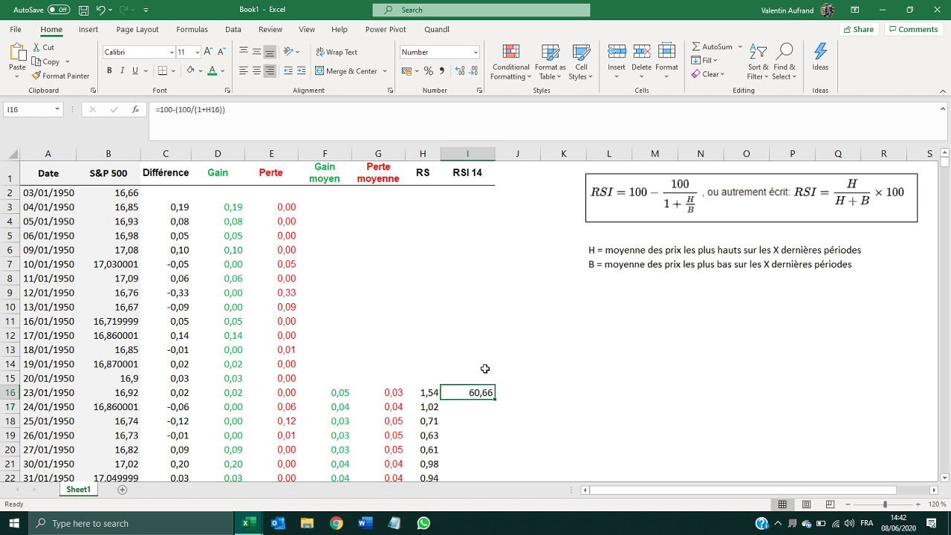
{"action": "double_click", "coordinate": [495, 401]}
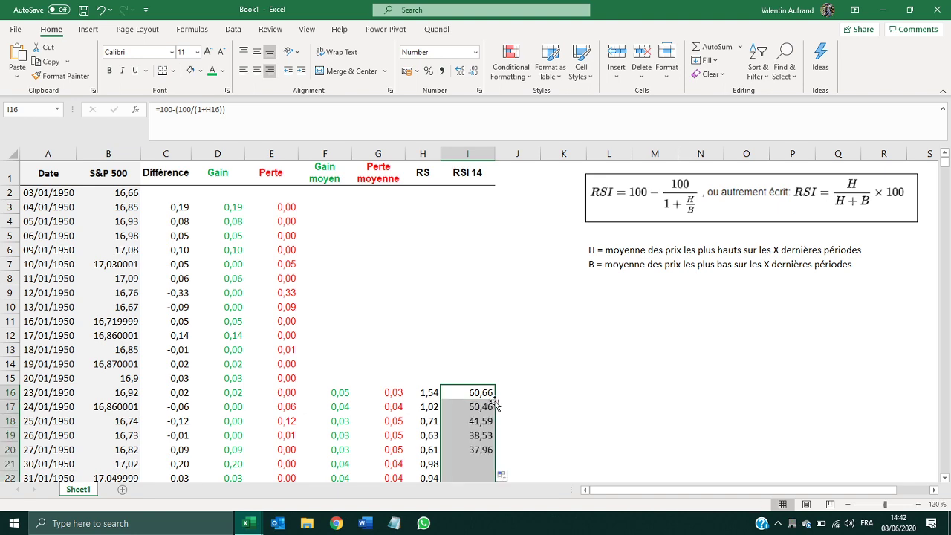
{"action": "left_click", "coordinate": [481, 407]}
Step: Look through the first RSI 14 values in column I, from row 16 down to about row 33
{"action": "key", "text": "Down"}
{"action": "key", "text": "Down"}
{"action": "key", "text": "Down"}
{"action": "key", "text": "Down"}
{"action": "key", "text": "Down"}
{"action": "key", "text": "Down"}
{"action": "key", "text": "Down"}
{"action": "key", "text": "Down"}
{"action": "key", "text": "Down"}
{"action": "key", "text": "Down"}
{"action": "key", "text": "Down"}
{"action": "key", "text": "Down"}
{"action": "key", "text": "Down"}
{"action": "key", "text": "Down"}
{"action": "key", "text": "Down"}
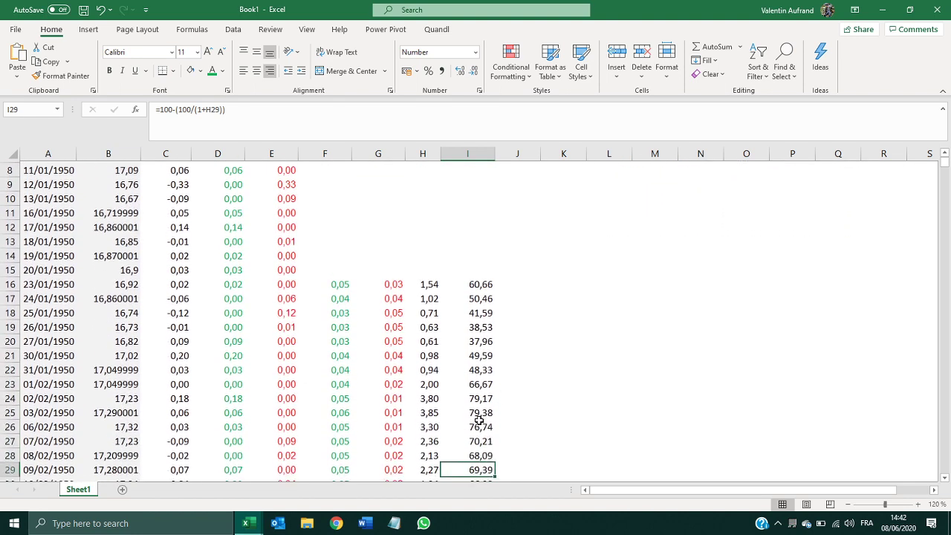
{"action": "left_click", "coordinate": [479, 420]}
{"action": "key", "text": "Up"}
{"action": "key", "text": "Up"}
{"action": "key", "text": "Up"}
{"action": "key", "text": "Up"}
{"action": "key", "text": "Up"}
{"action": "key", "text": "Up"}
{"action": "key", "text": "Up"}
{"action": "key", "text": "Up"}
{"action": "key", "text": "Up"}
{"action": "key", "text": "Up"}
{"action": "key", "text": "Up"}
{"action": "key", "text": "Up"}
{"action": "key", "text": "Up"}
{"action": "key", "text": "Up"}
{"action": "key", "text": "Up"}
{"action": "key", "text": "Up"}
{"action": "key", "text": "Up"}
{"action": "key", "text": "Up"}
{"action": "key", "text": "Up"}
{"action": "key", "text": "Up"}
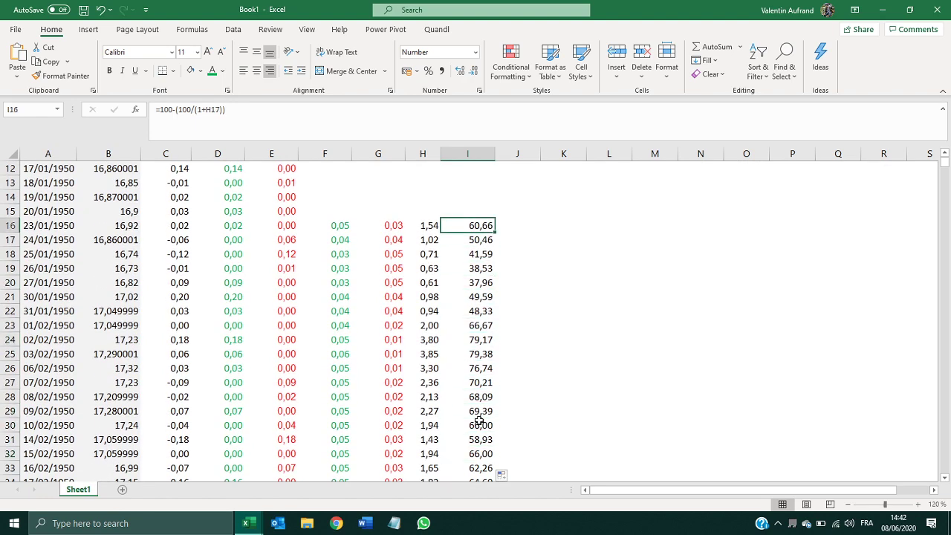
{"action": "key", "text": "Down"}
{"action": "key", "text": "Down"}
{"action": "key", "text": "Down"}
{"action": "key", "text": "Down"}
{"action": "key", "text": "Down"}
{"action": "key", "text": "Down"}
{"action": "key", "text": "Down"}
{"action": "key", "text": "Down"}
{"action": "key", "text": "Down"}
{"action": "key", "text": "Down"}
{"action": "key", "text": "Down"}
{"action": "key", "text": "Down"}
{"action": "key", "text": "Down"}
{"action": "key", "text": "Down"}
{"action": "key", "text": "Down"}
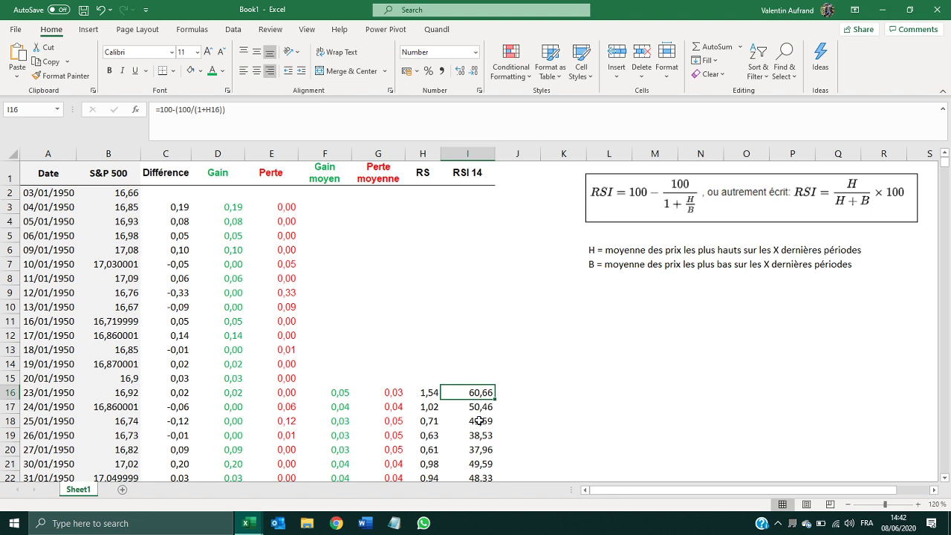
Step: Check the RSI formula in cell I16 and the 14-period range averaged in the Gain moyen cell F16
{"action": "key", "text": "F2"}
{"action": "key", "text": "Return"}
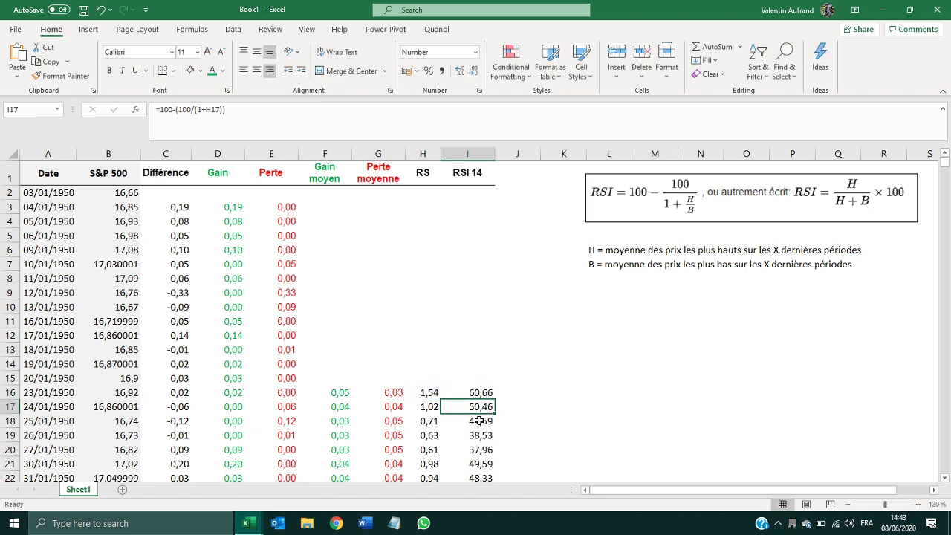
{"action": "key", "text": "Left"}
{"action": "key", "text": "Up"}
{"action": "key", "text": "Left"}
{"action": "key", "text": "Left"}
{"action": "key", "text": "F2"}
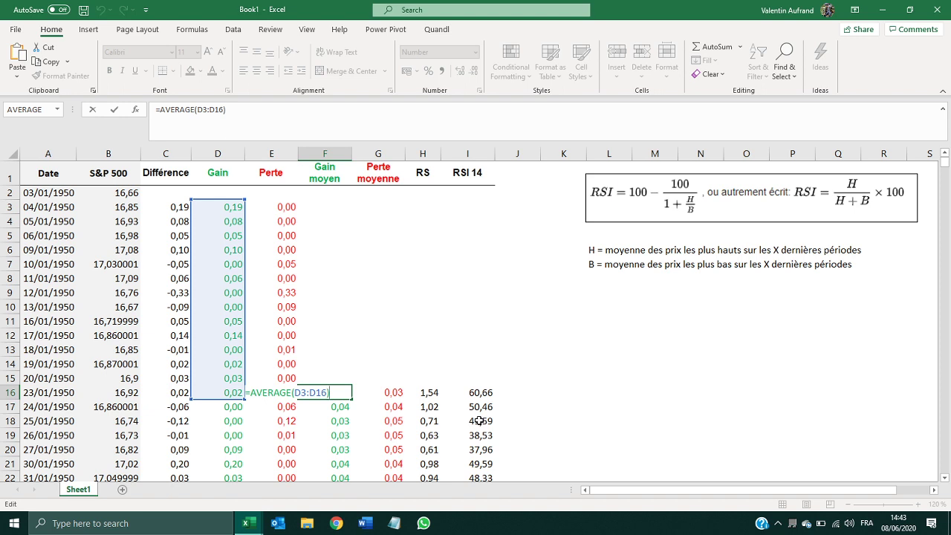
{"action": "key", "text": "Return"}
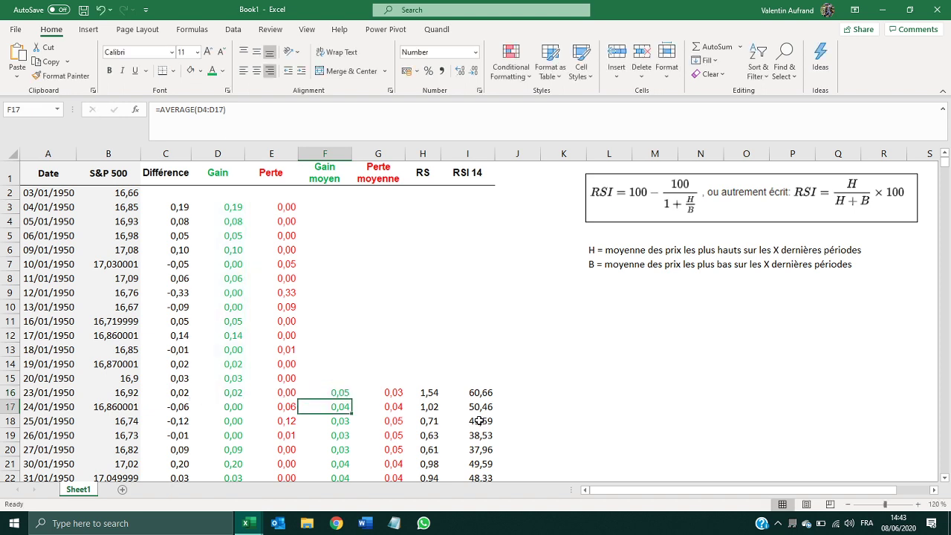
{"action": "key", "text": "Up"}
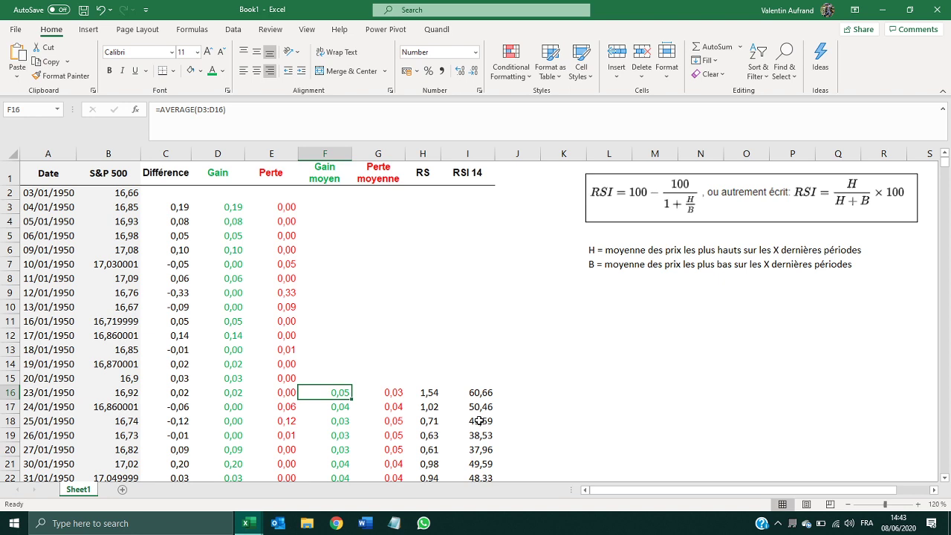
Step: Go to the last RSI value in column I and review the calculated columns across row 17714
{"action": "key", "text": "Right"}
{"action": "key", "text": "Right"}
{"action": "key", "text": "Right"}
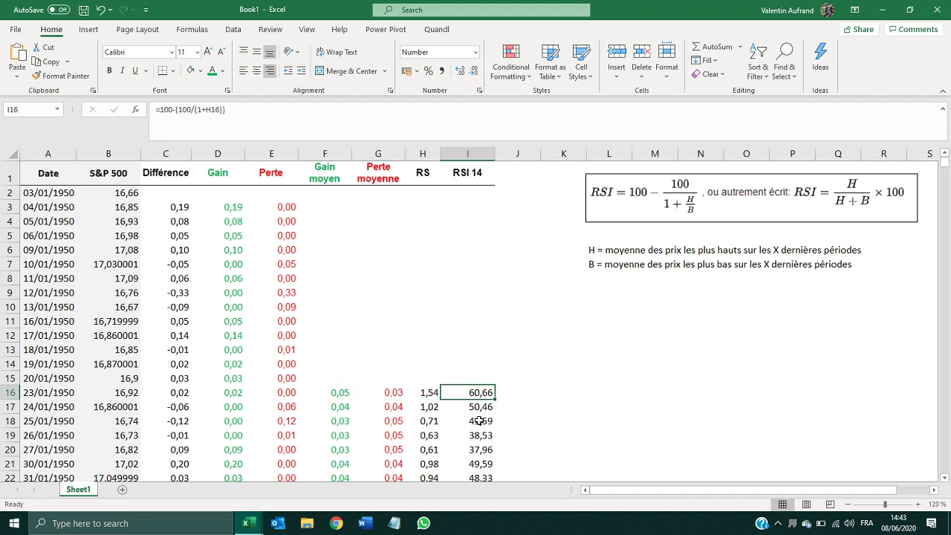
{"action": "key", "text": "ctrl+Down"}
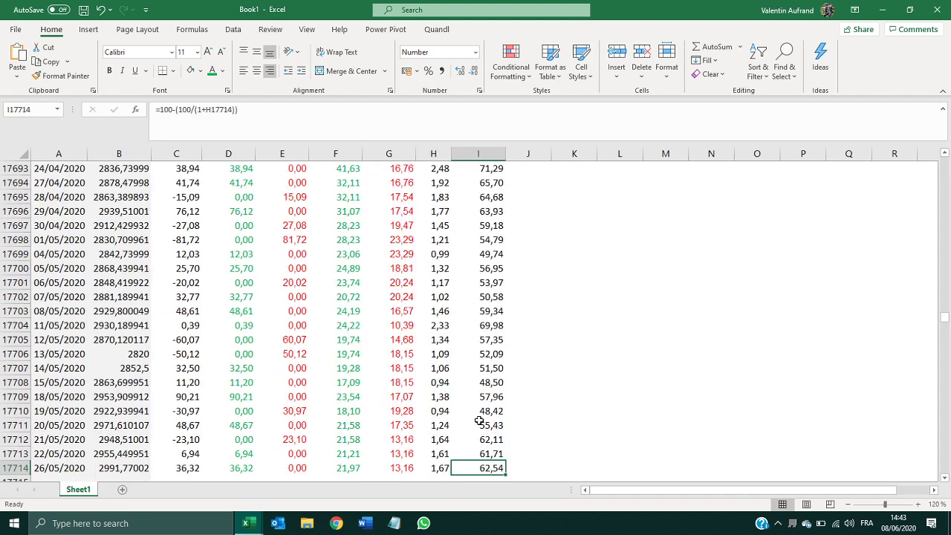
{"action": "key", "text": "Left"}
{"action": "key", "text": "Left"}
{"action": "key", "text": "Left"}
{"action": "key", "text": "Left"}
{"action": "key", "text": "Left"}
{"action": "key", "text": "Left"}
{"action": "key", "text": "Left"}
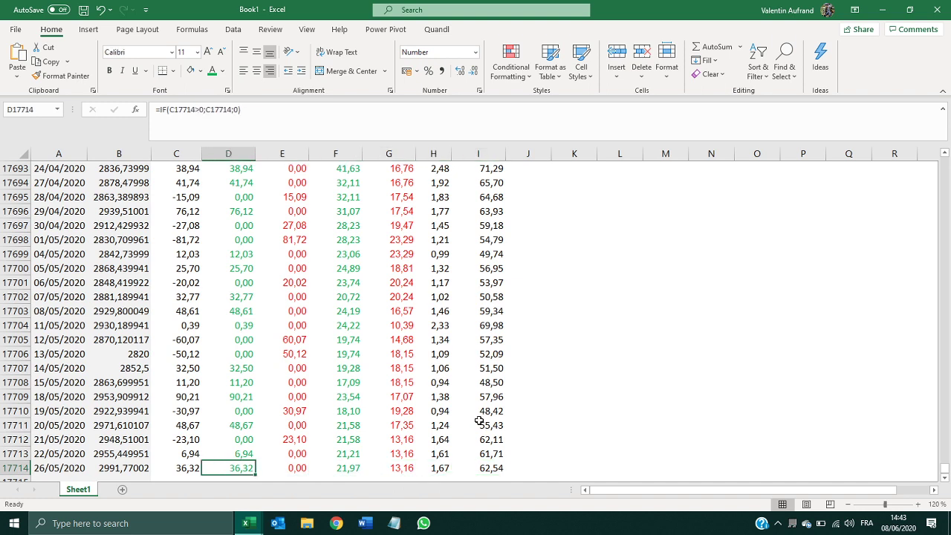
{"action": "key", "text": "Right"}
{"action": "key", "text": "Right"}
{"action": "key", "text": "Right"}
{"action": "key", "text": "Right"}
{"action": "key", "text": "Right"}
{"action": "key", "text": "Right"}
{"action": "key", "text": "Right"}
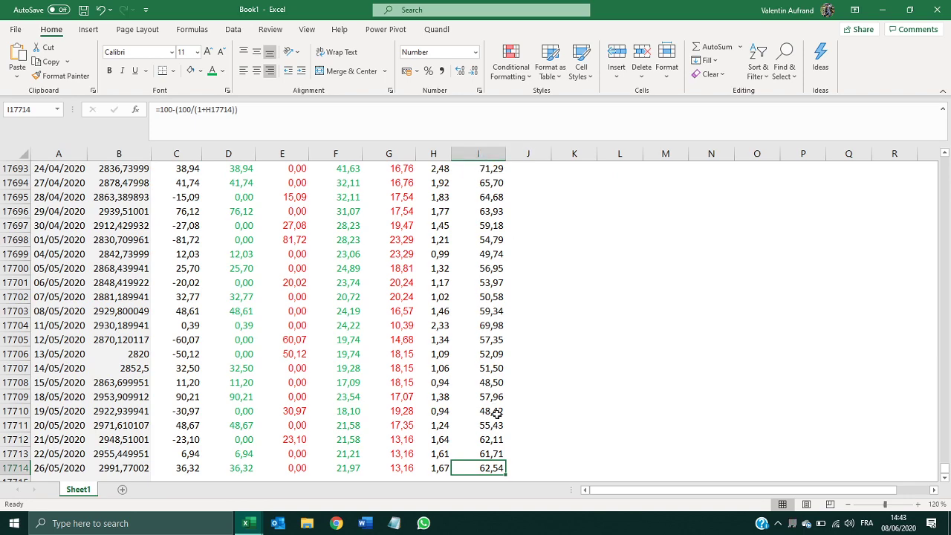
Step: Insert a 2-D line chart of the RSI in I17648:I17714 against the dates in A17648:A17714, and return to the sheet's first row
{"action": "key", "text": "shift+Page_Up"}
{"action": "key", "text": "shift+Page_Up"}
{"action": "key", "text": "shift+Page_Up"}
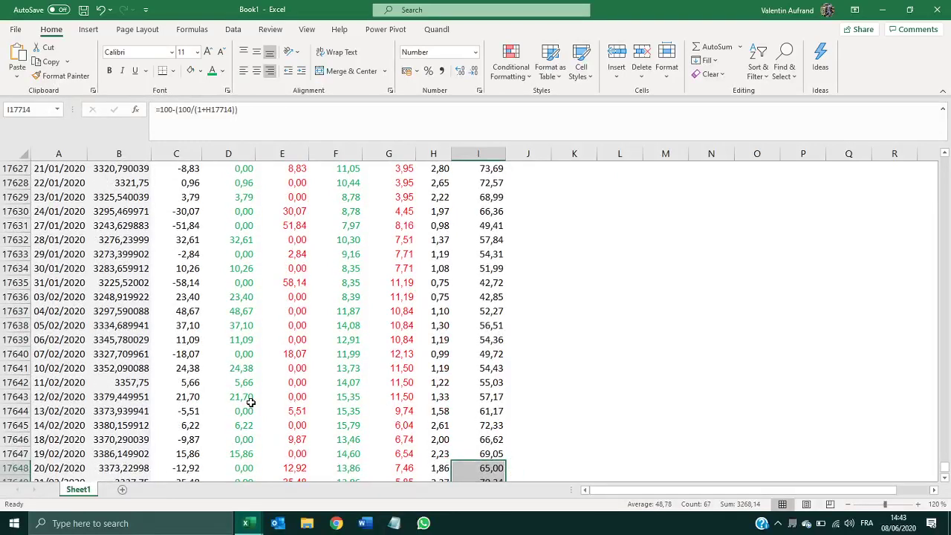
{"action": "scroll", "coordinate": [251, 402], "scroll_direction": "down", "scroll_amount": 3}
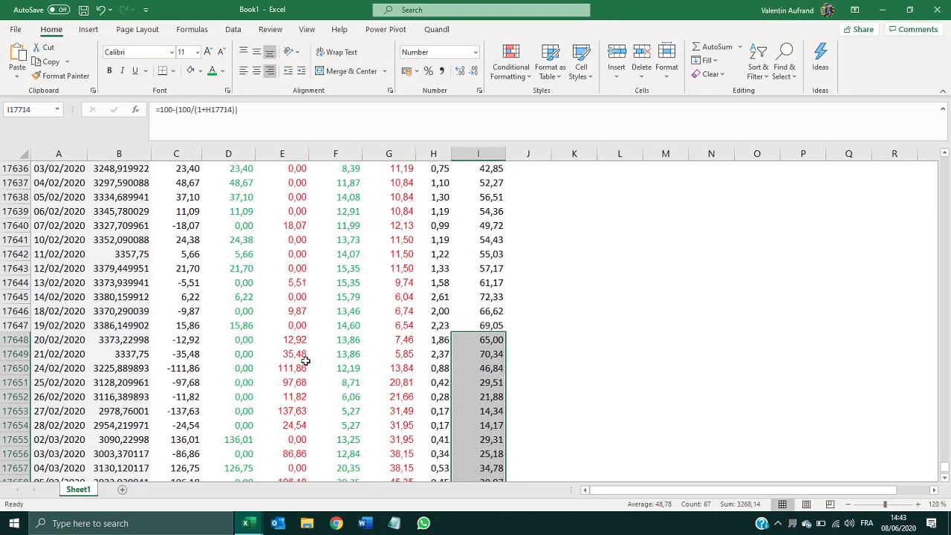
{"action": "left_click", "coordinate": [59, 339], "text": "ctrl"}
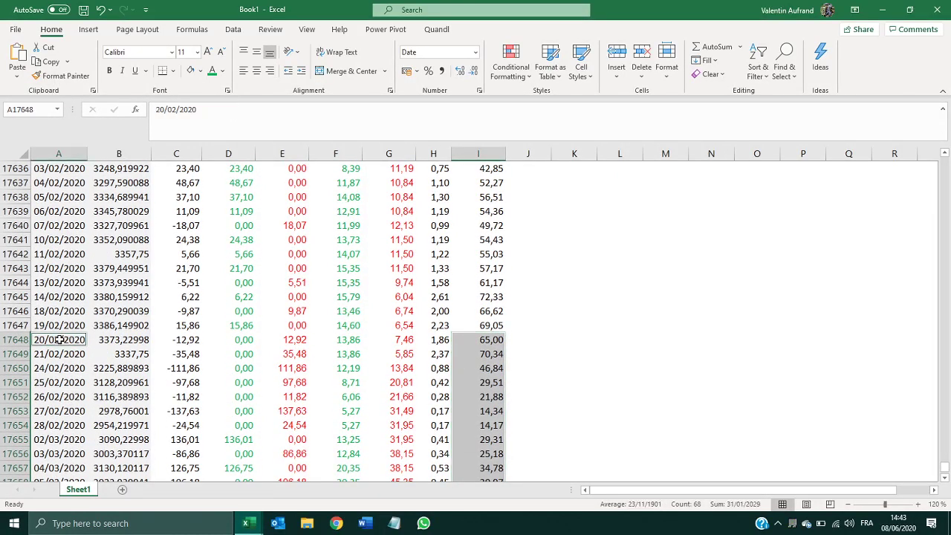
{"action": "key", "text": "ctrl+shift+Down"}
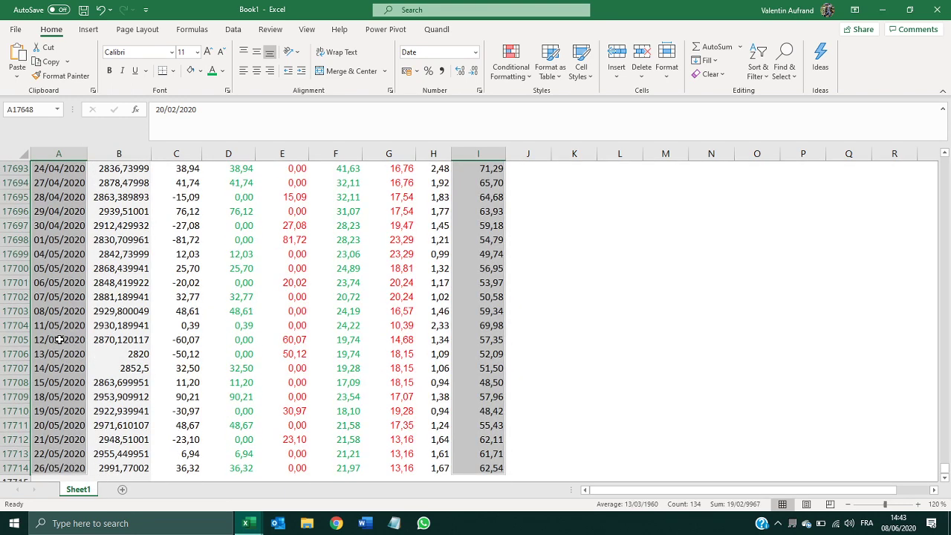
{"action": "left_click", "coordinate": [88, 29]}
{"action": "left_click", "coordinate": [429, 61]}
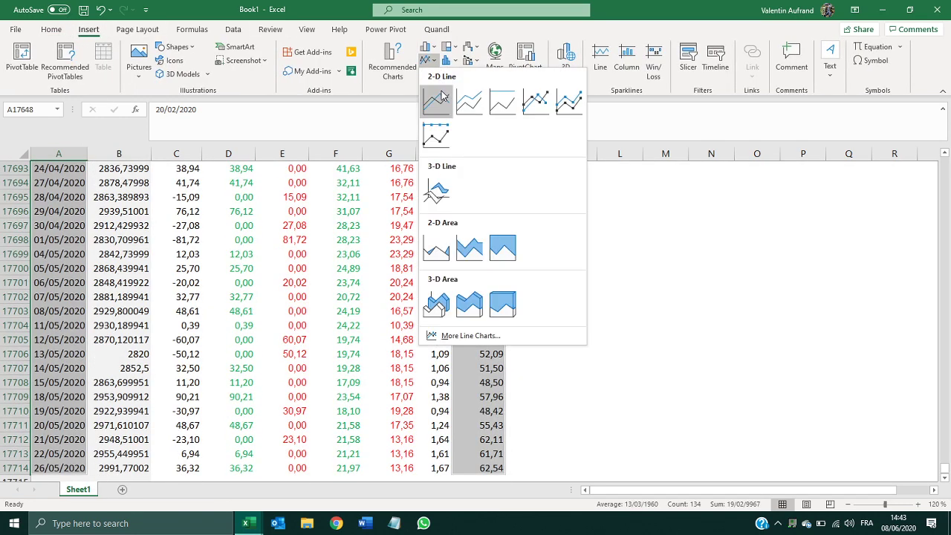
{"action": "left_click", "coordinate": [435, 100]}
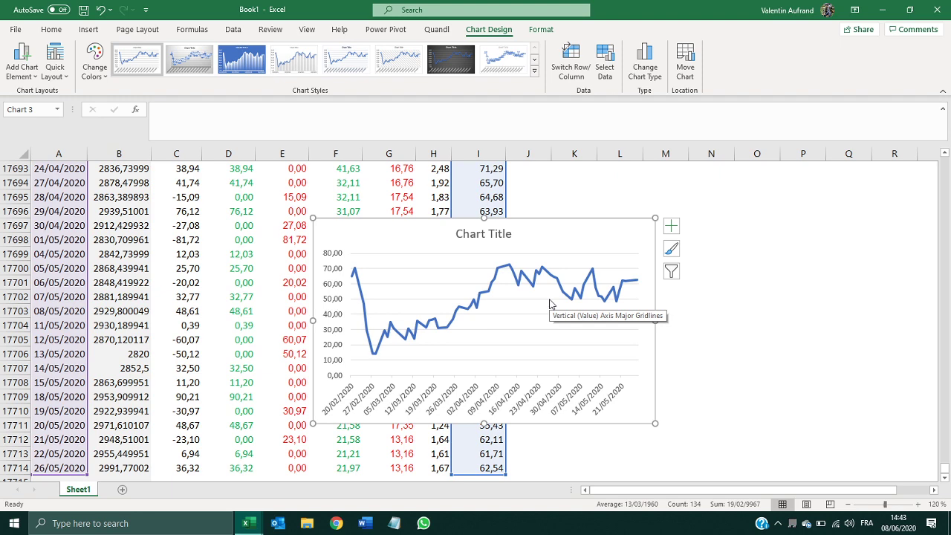
{"action": "left_click", "coordinate": [804, 252]}
{"action": "key", "text": "ctrl+Up"}
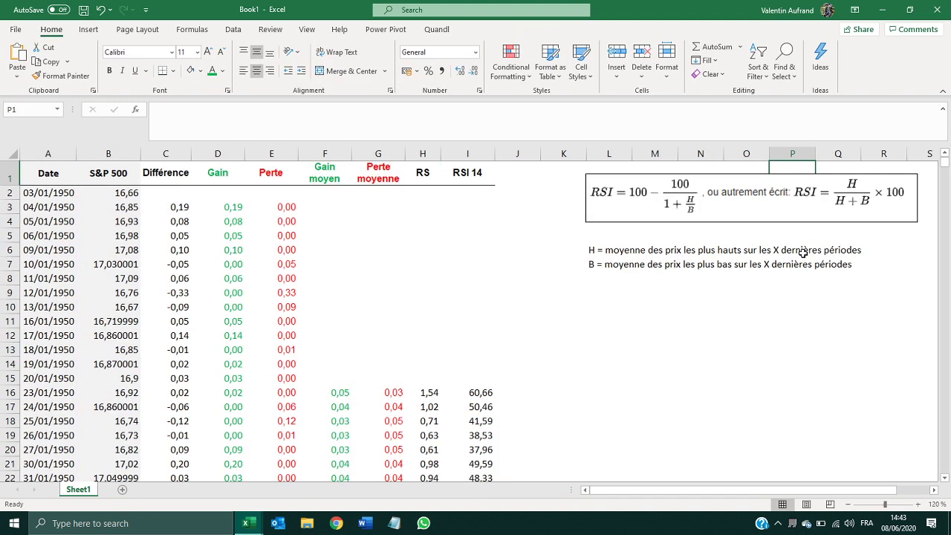